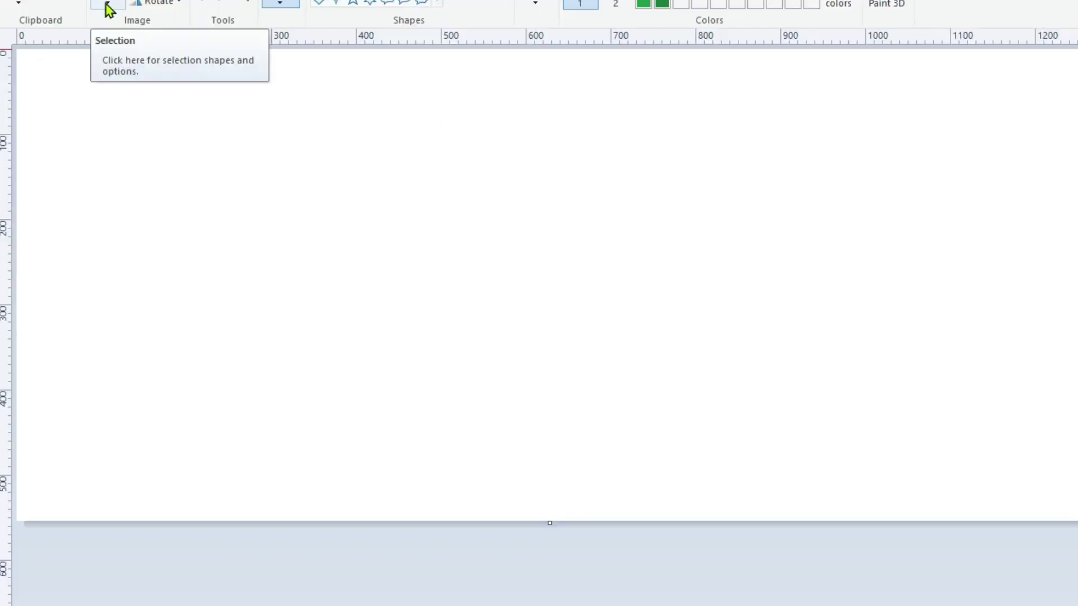
Check the canvas size in pixels in the Resize and Skew dialog without changing it
click(107, 6)
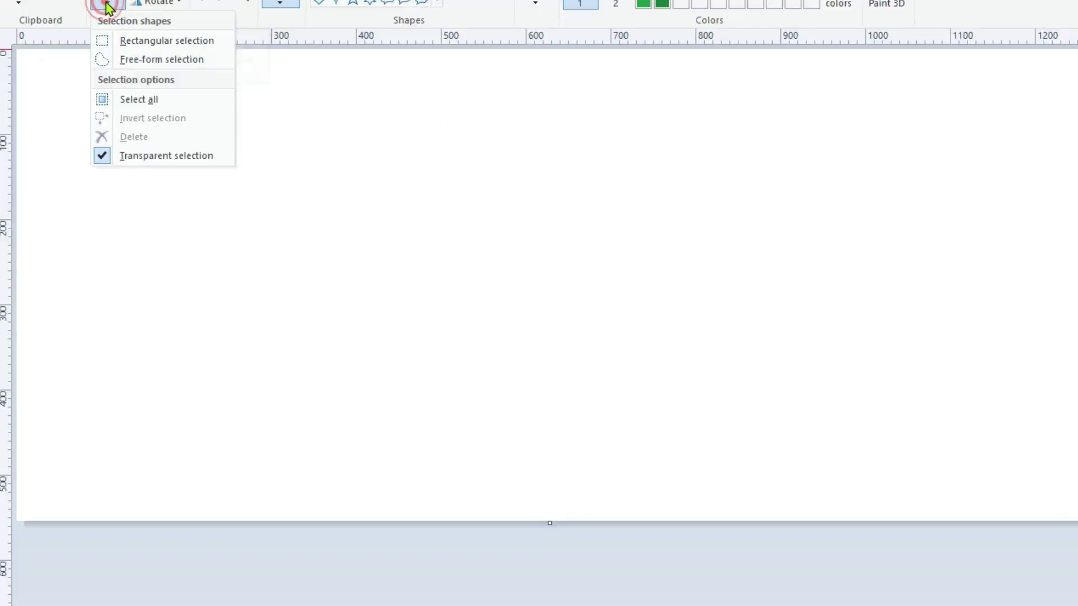
click(159, 156)
key(ctrl+w)
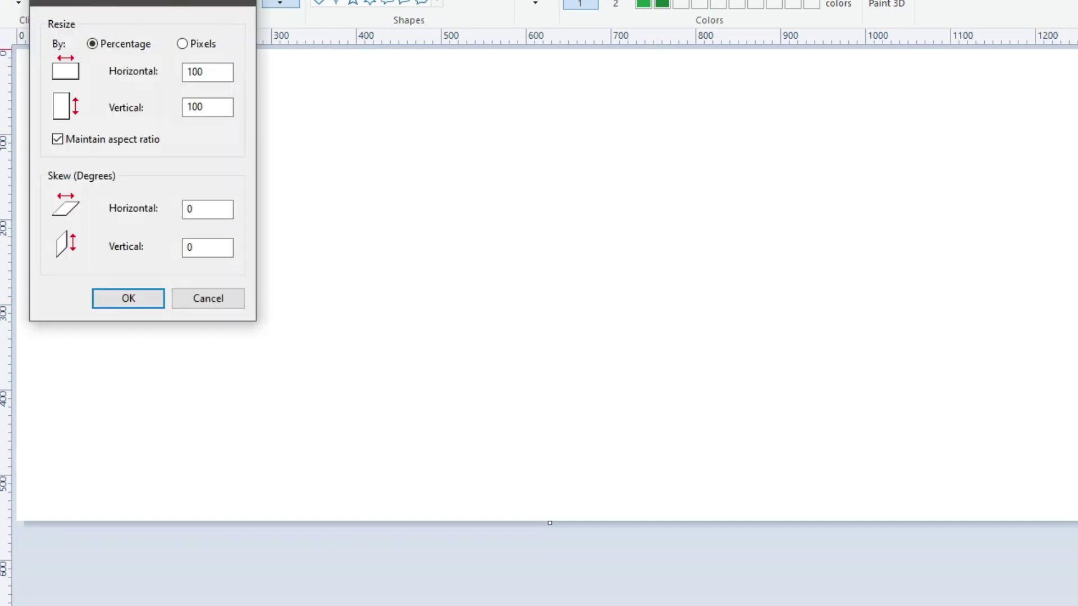
click(182, 44)
click(128, 296)
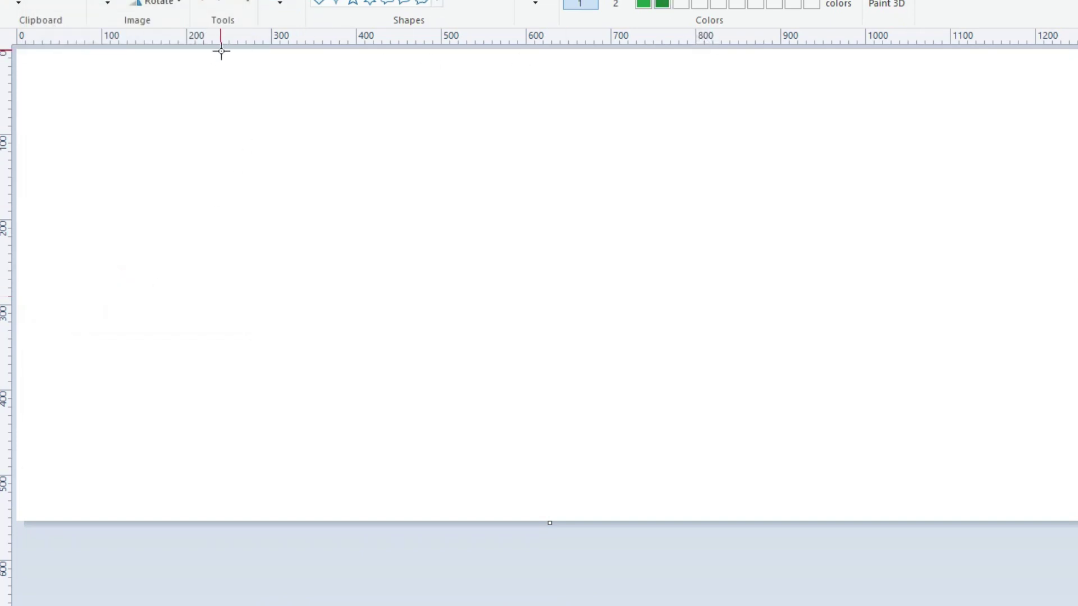
Draw a red V from the top edge and fill it as a solid red triangle
drag(230, 50, 492, 159)
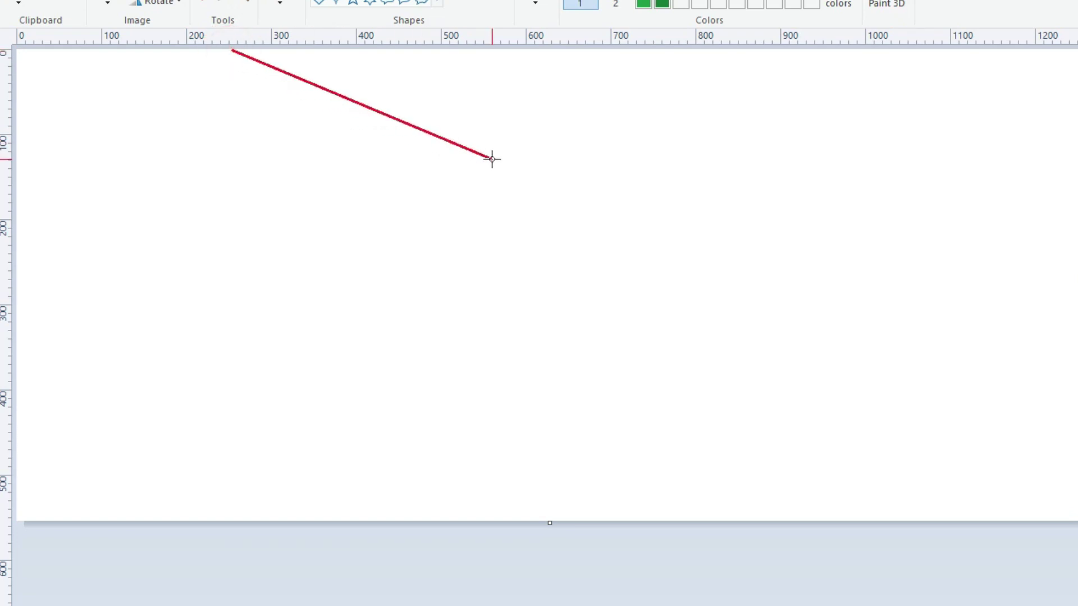
drag(231, 50, 224, 42)
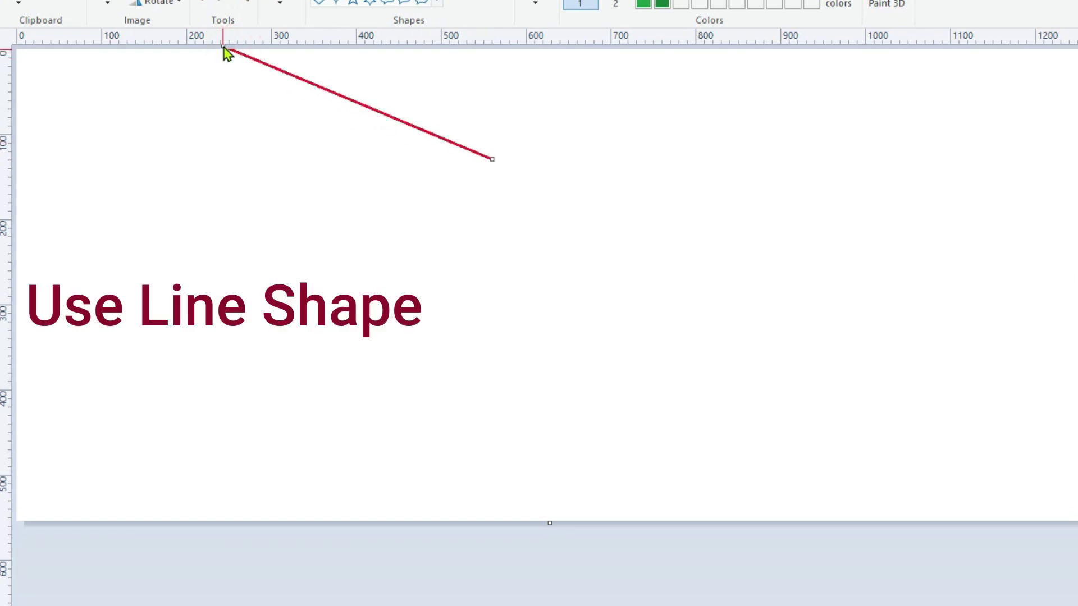
drag(491, 159, 724, 48)
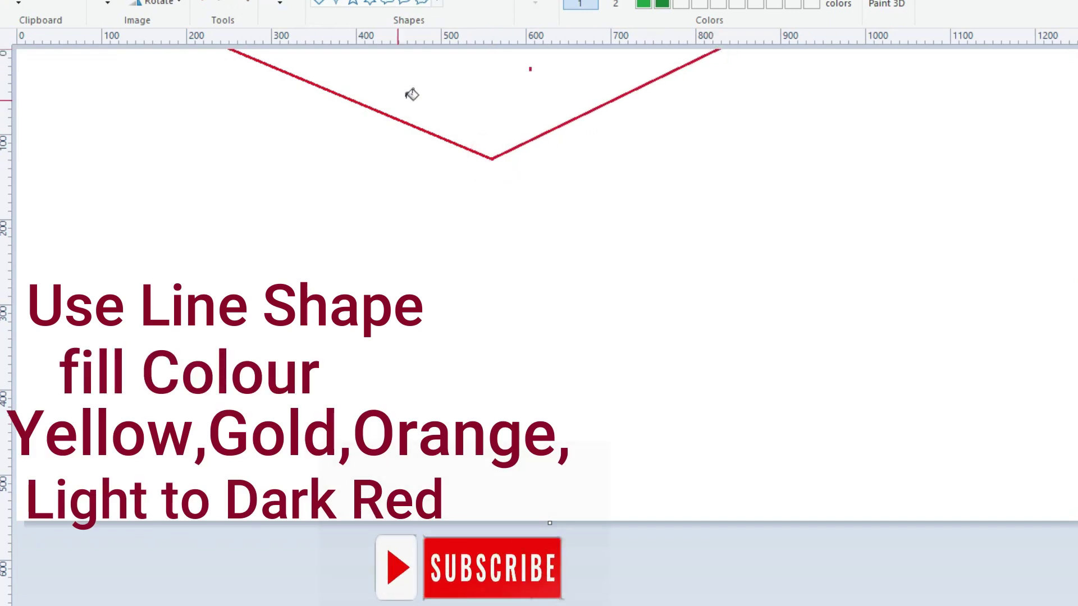
click(462, 64)
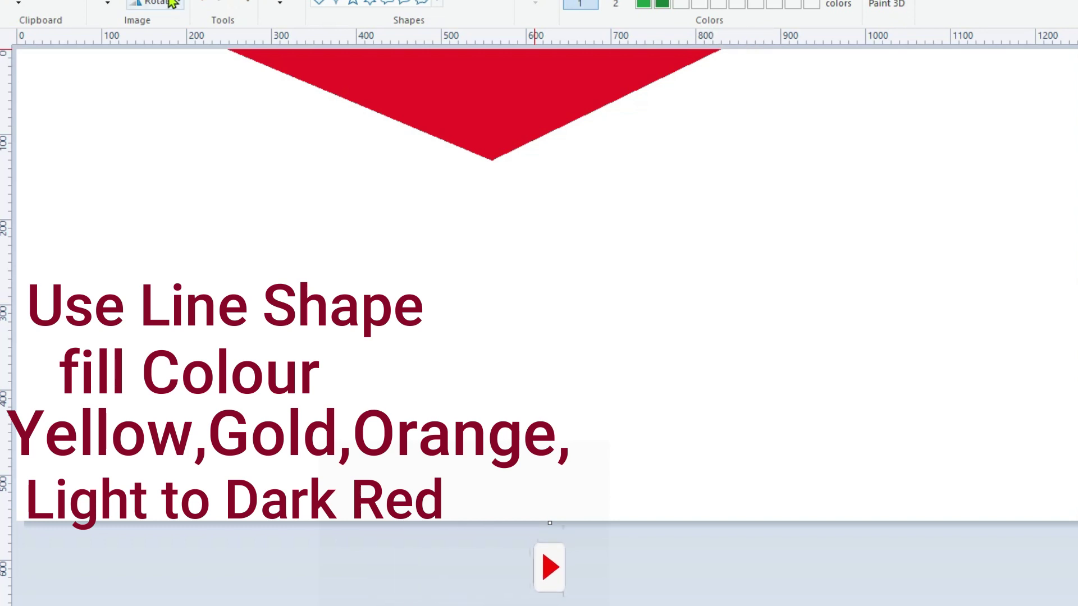
Draw a wider orange V outside the red triangle and fill the band orange
mouse_move(161, 50)
mouse_down()
mouse_move(252, 134)
mouse_move(491, 215)
mouse_up()
click(541, 208)
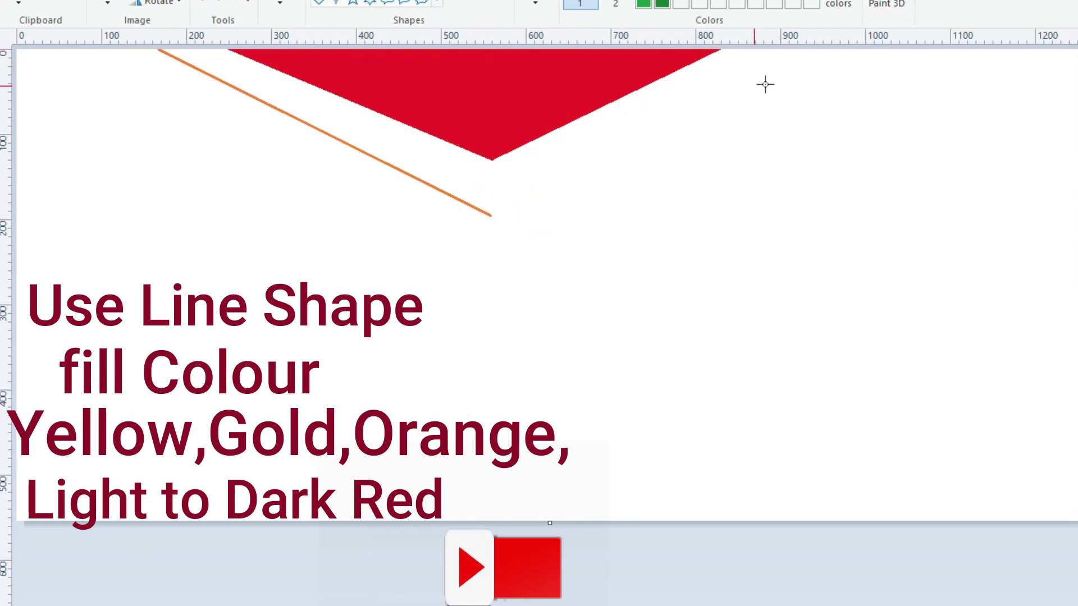
drag(801, 49, 491, 218)
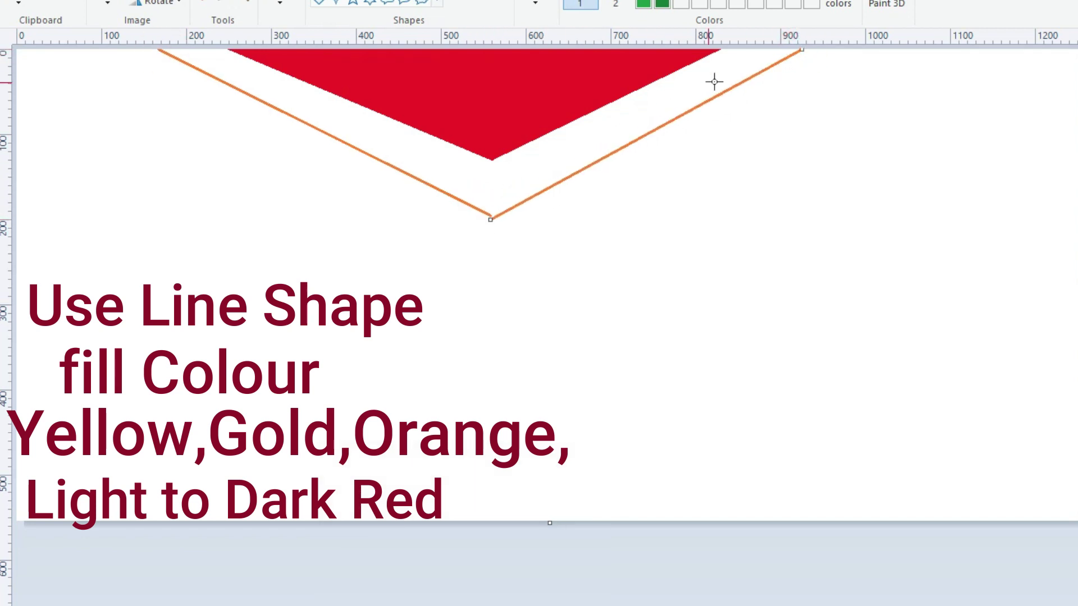
drag(801, 49, 838, 47)
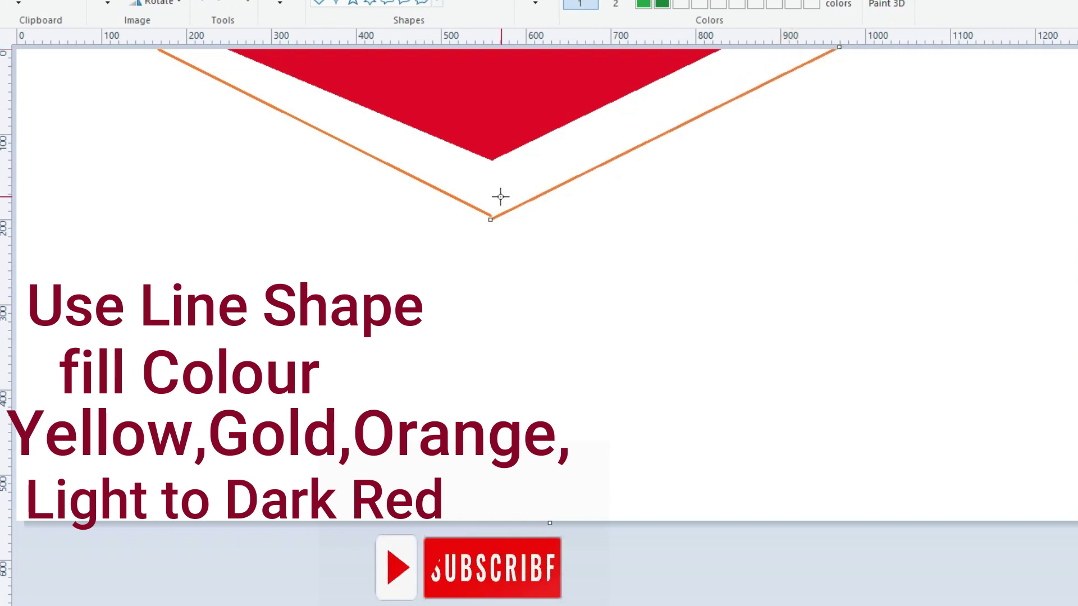
drag(488, 213, 490, 216)
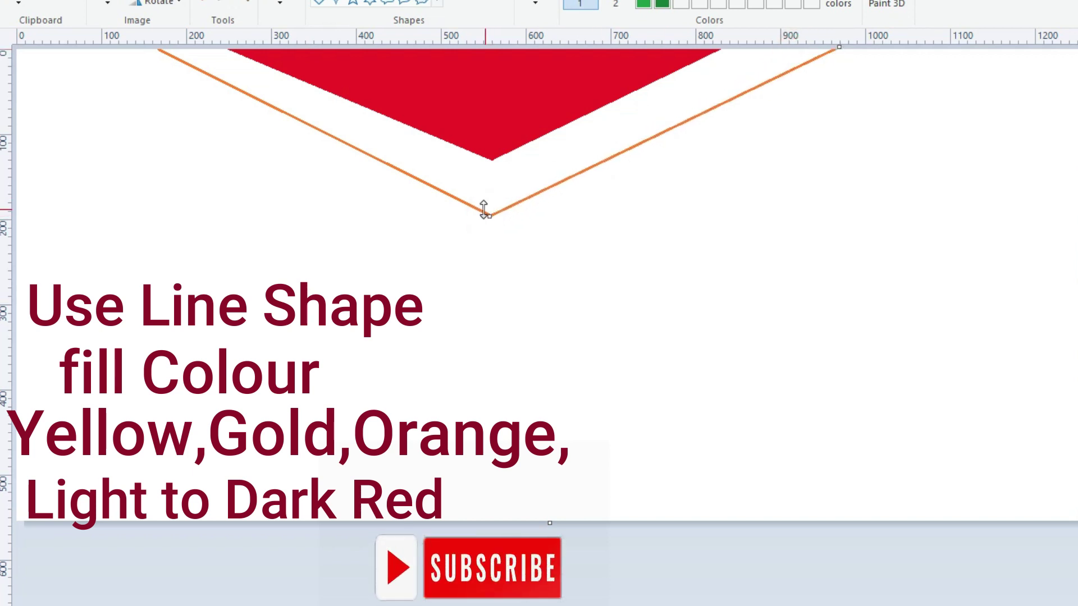
click(478, 100)
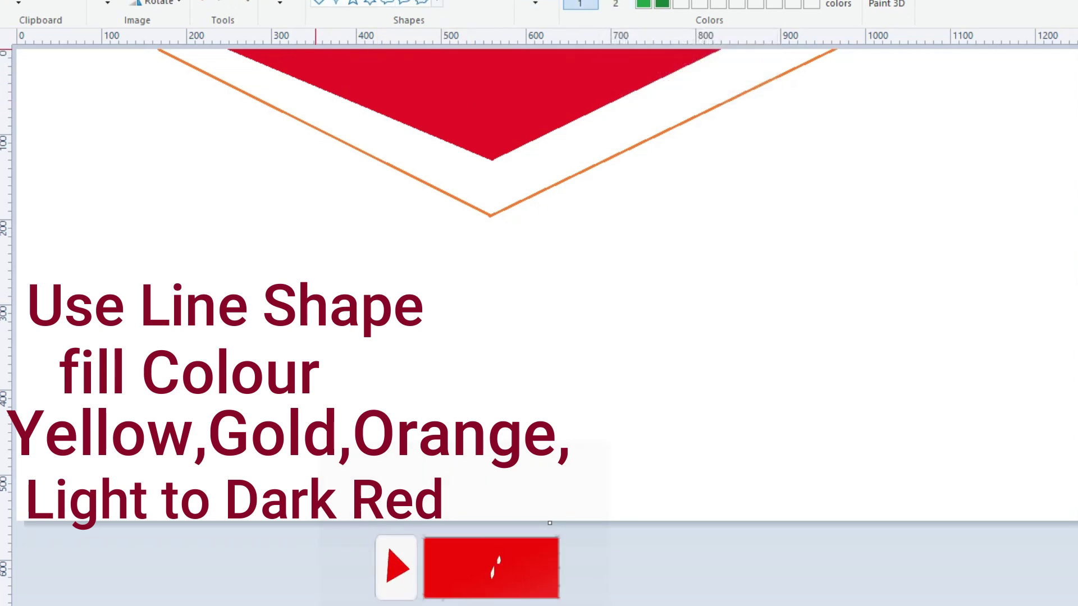
click(313, 95)
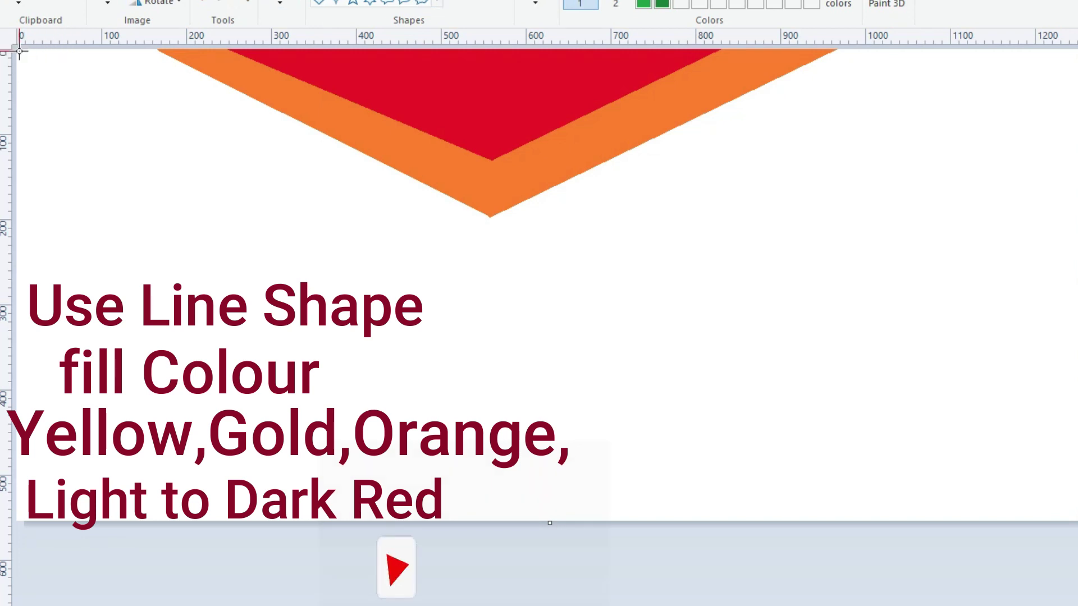
Draw a gold V outside the orange band and fill it gold
mouse_move(17, 50)
mouse_down()
mouse_move(254, 198)
mouse_move(486, 279)
mouse_up()
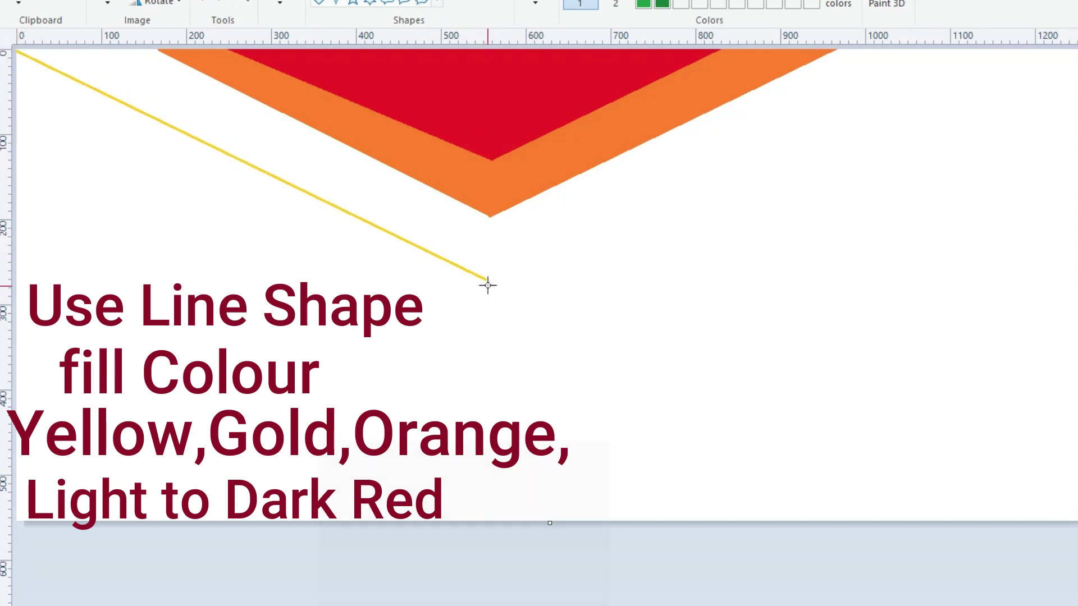
drag(486, 282, 966, 50)
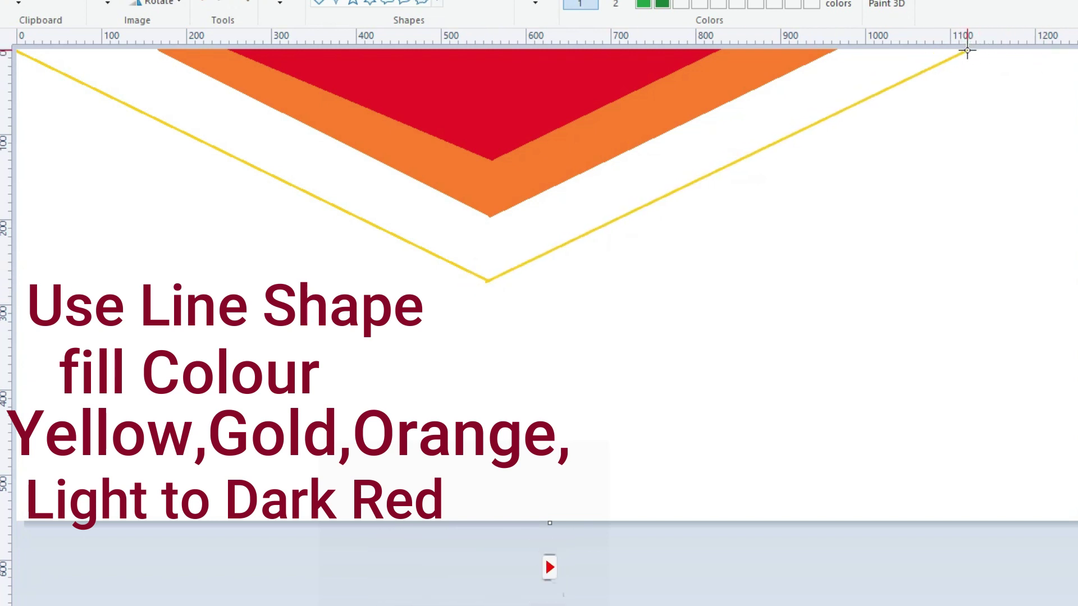
click(240, 110)
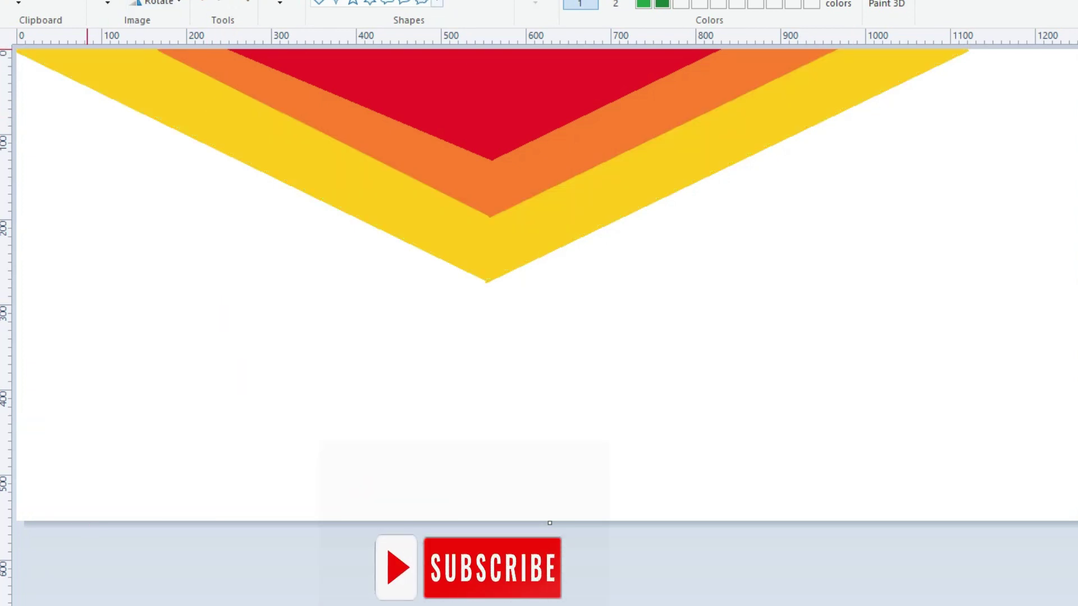
Draw a bright yellow V beneath the gold band and fill it
drag(17, 96, 484, 331)
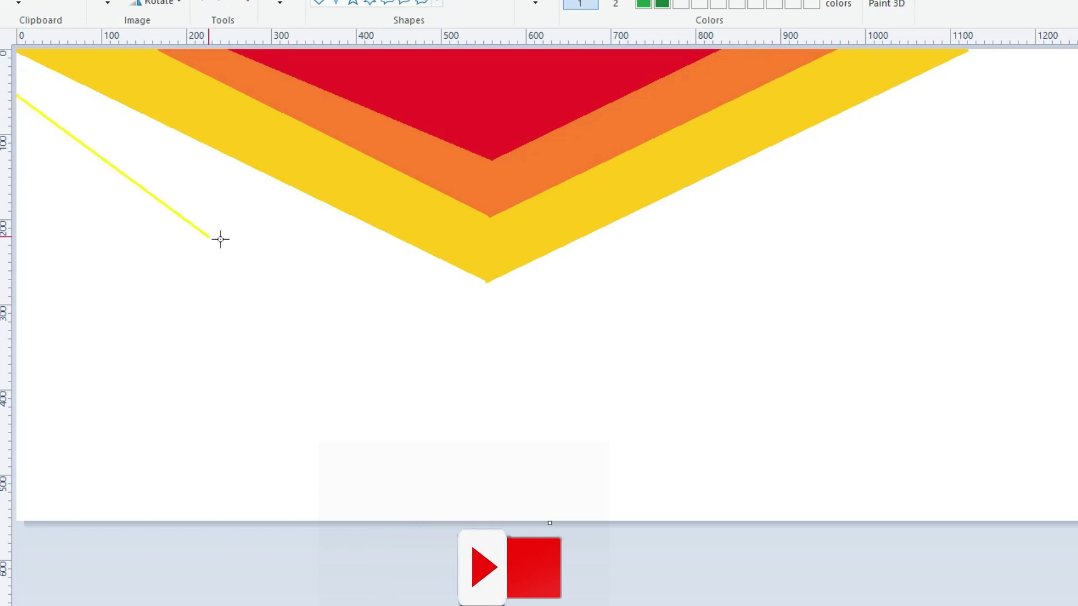
click(1072, 66)
drag(1072, 51, 483, 333)
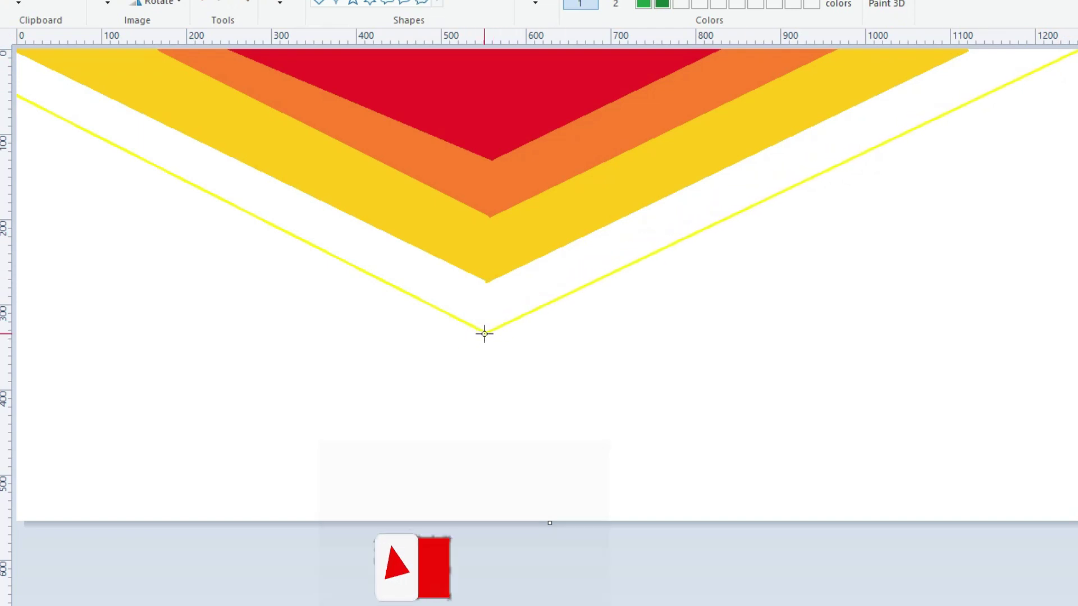
click(230, 184)
Resize the image in pixels, unproportioned, to 1 pixel wide, cutting the original width
key(ctrl+w)
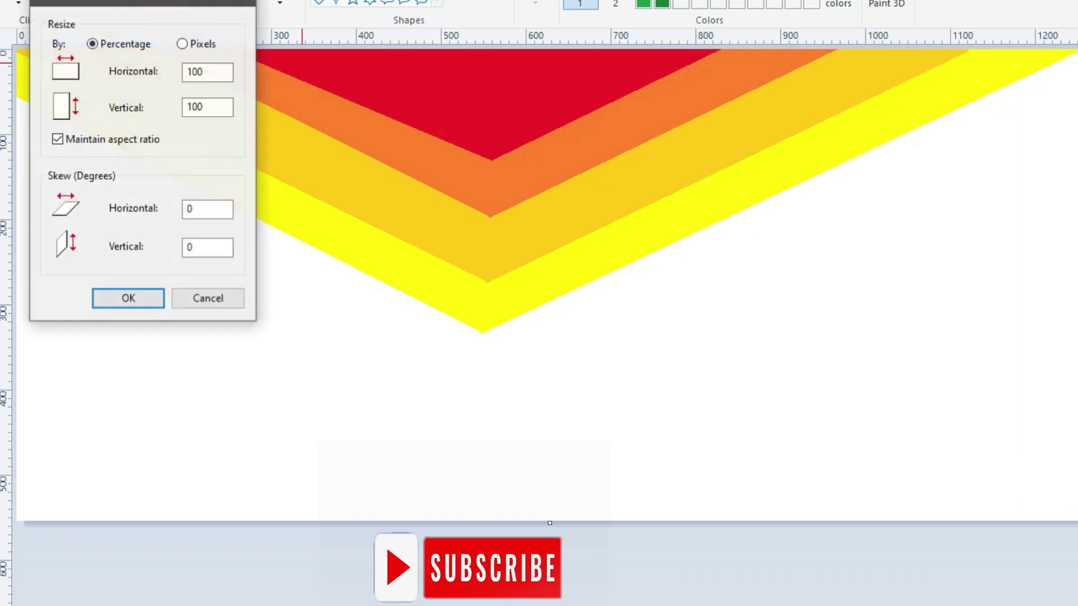
click(57, 138)
click(181, 43)
drag(220, 72, 195, 74)
right_click(201, 73)
click(239, 119)
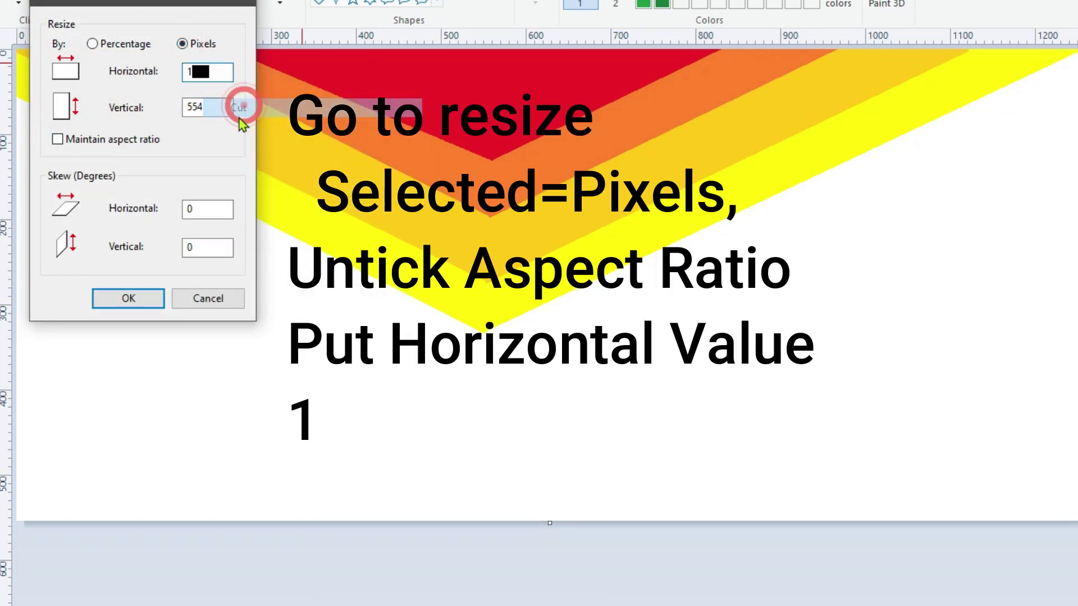
click(128, 298)
Resize the image back to its original 1255-pixel width to create the gradient sky
key(ctrl+w)
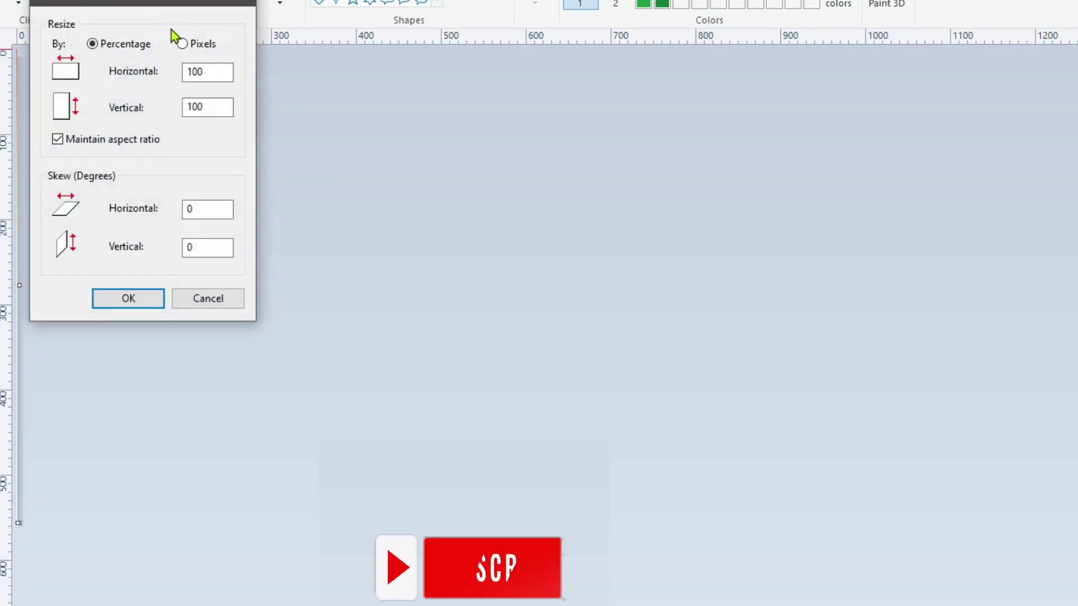
click(57, 138)
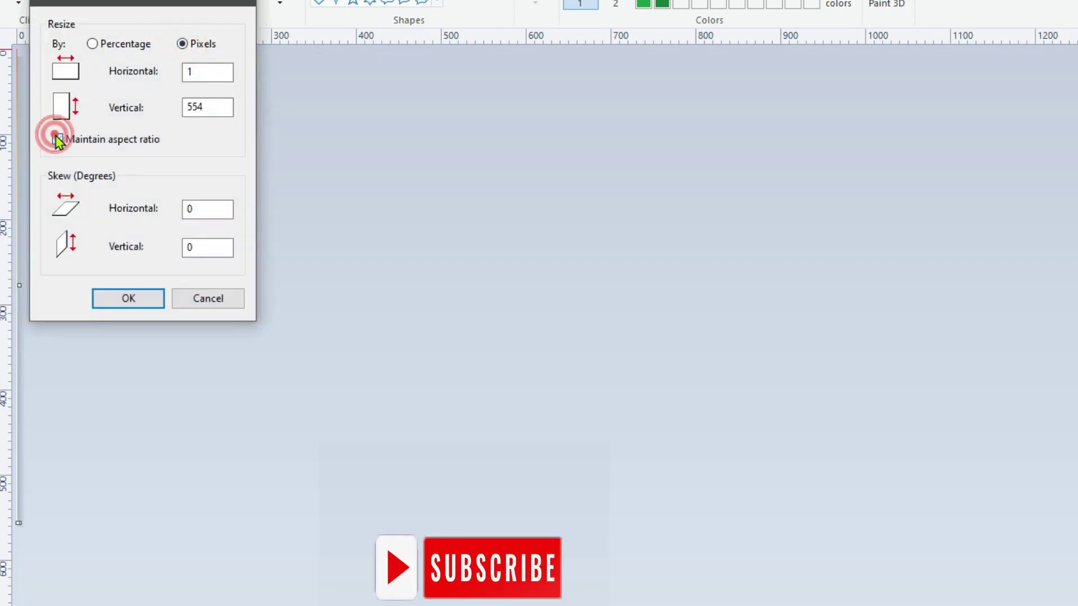
right_click(201, 73)
click(241, 145)
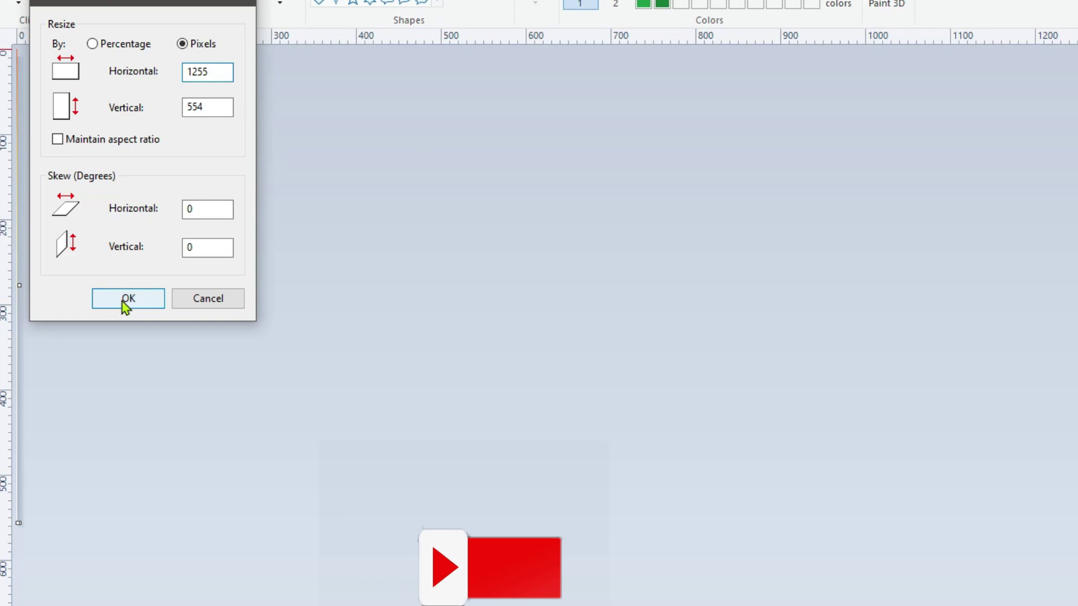
click(128, 298)
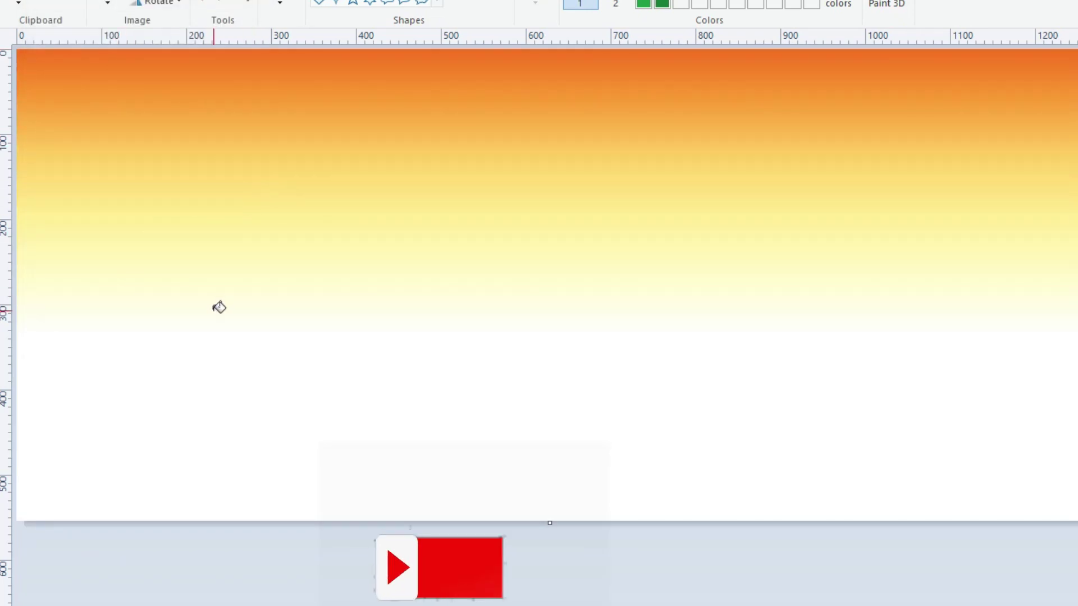
Trim the canvas just below the gradient and sketch a wavy hill outline
drag(550, 522, 578, 325)
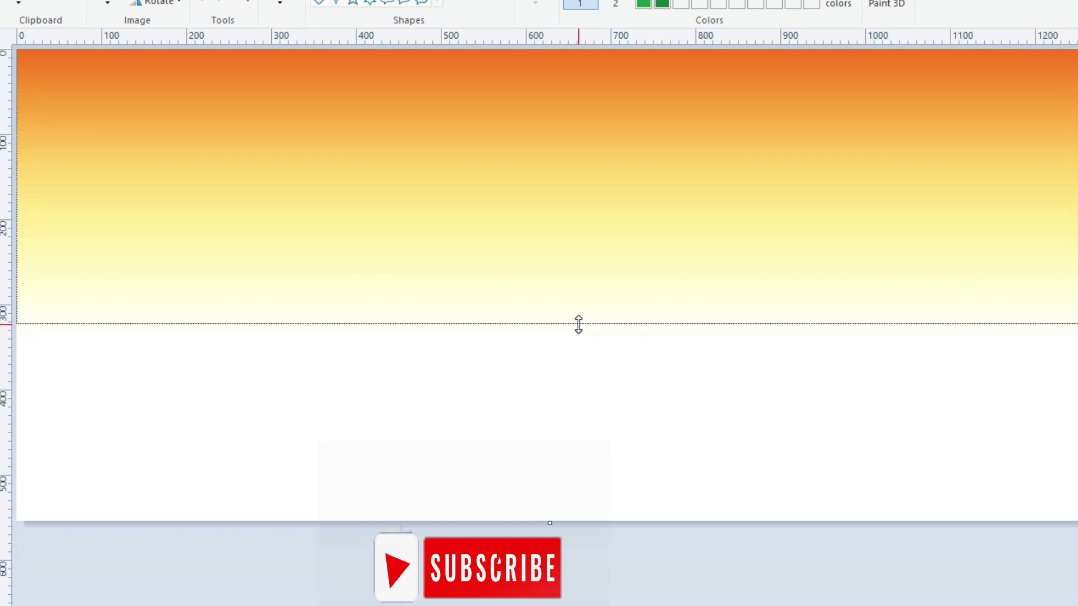
drag(578, 324, 579, 314)
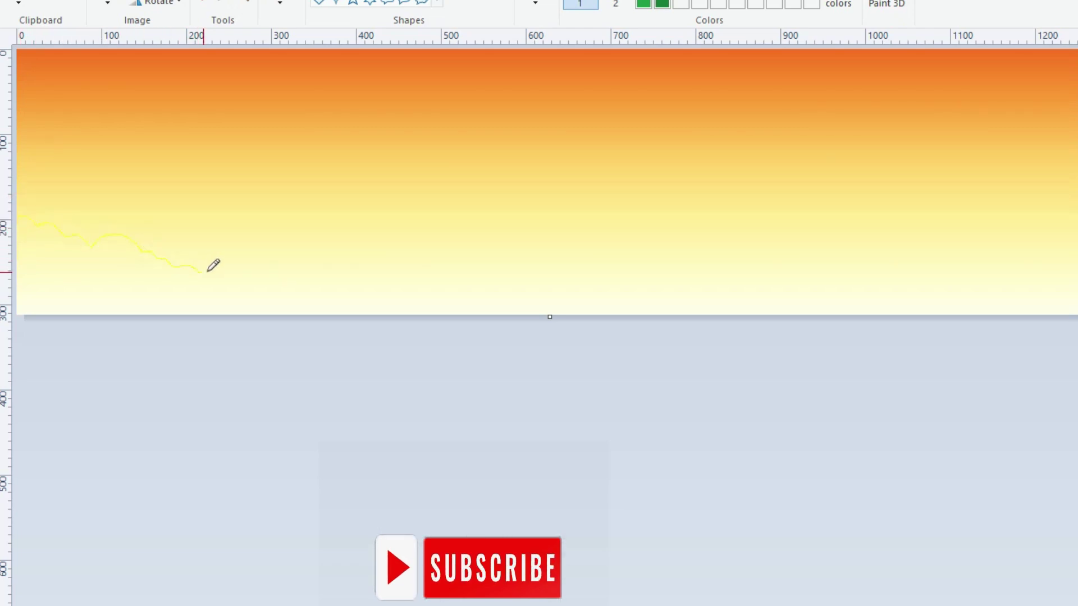
mouse_move(364, 276)
mouse_down()
mouse_move(459, 300)
mouse_move(482, 318)
mouse_up()
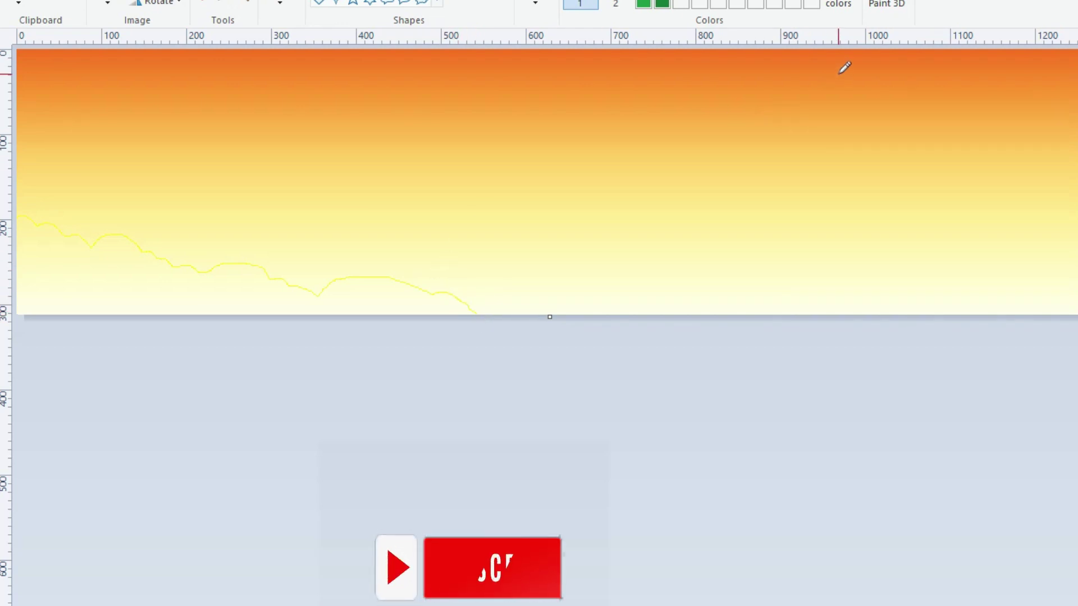
Select dark green and a brush for painting the hills
click(644, 5)
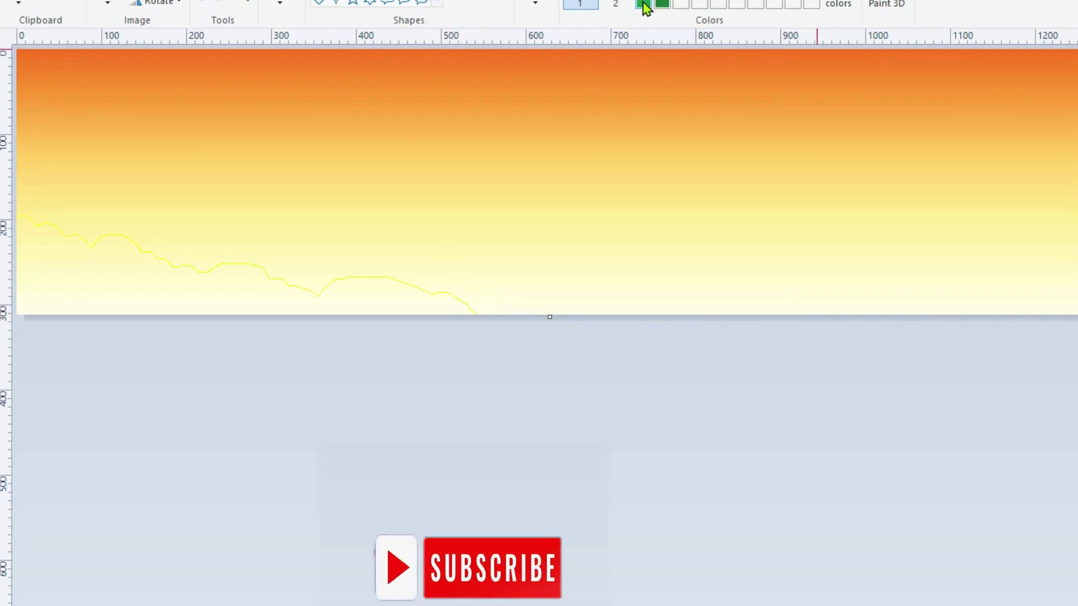
click(280, 3)
click(280, 25)
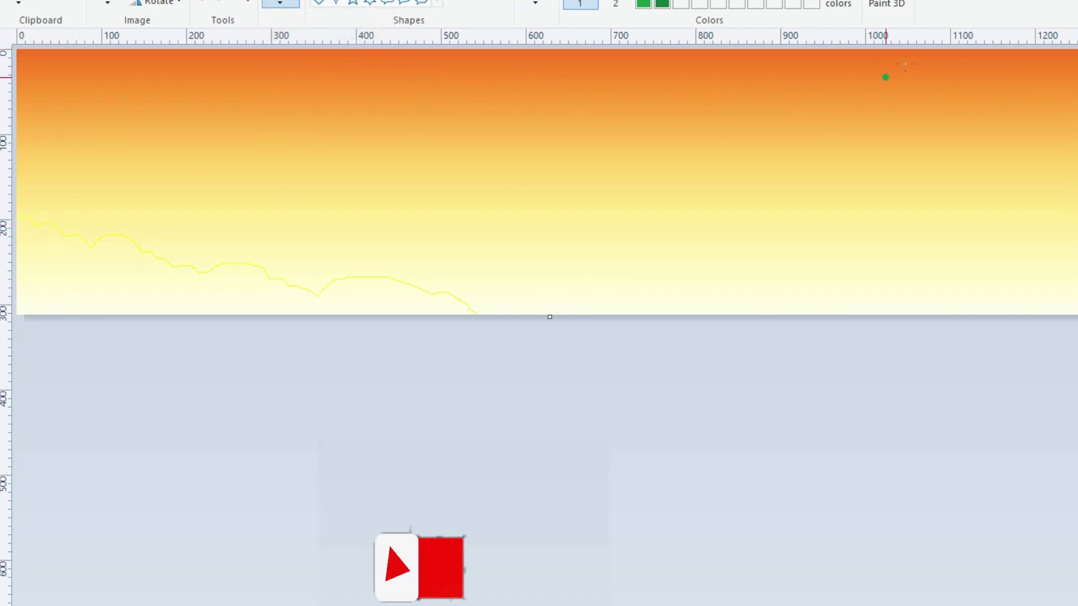
Create a bright green custom colour with Lum raised to 126
click(844, 16)
drag(713, 264, 716, 297)
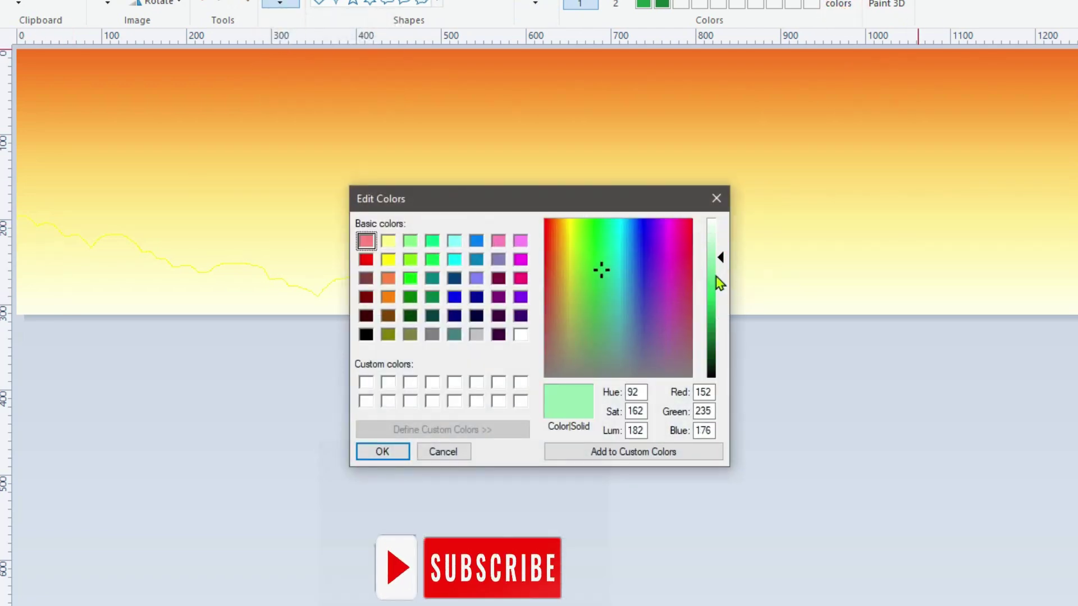
click(410, 278)
click(376, 451)
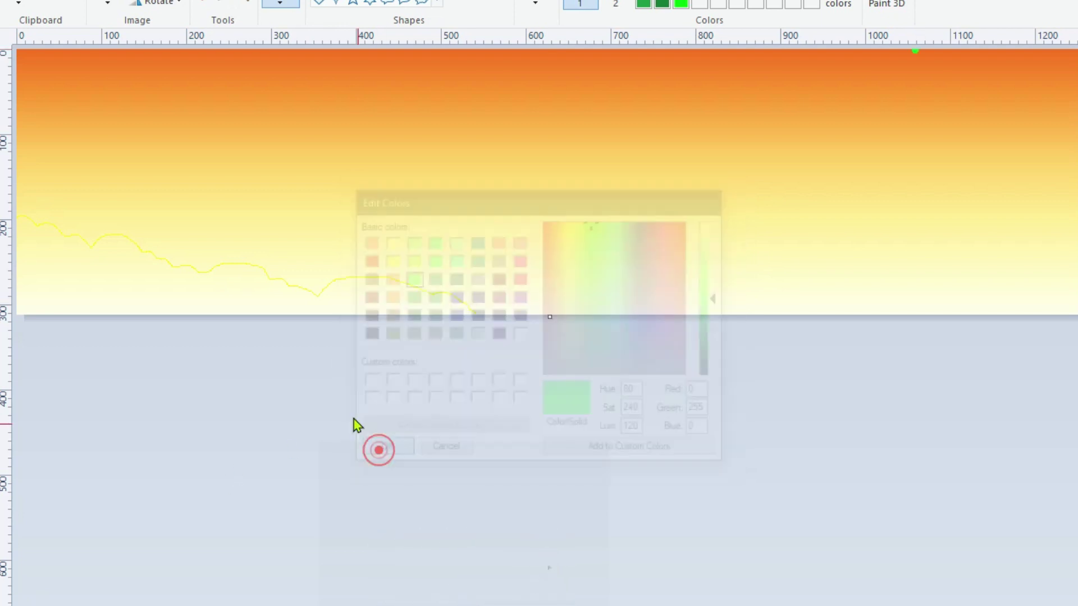
Brush a thick bright green band along the yellow hill line from the left edge
click(22, 228)
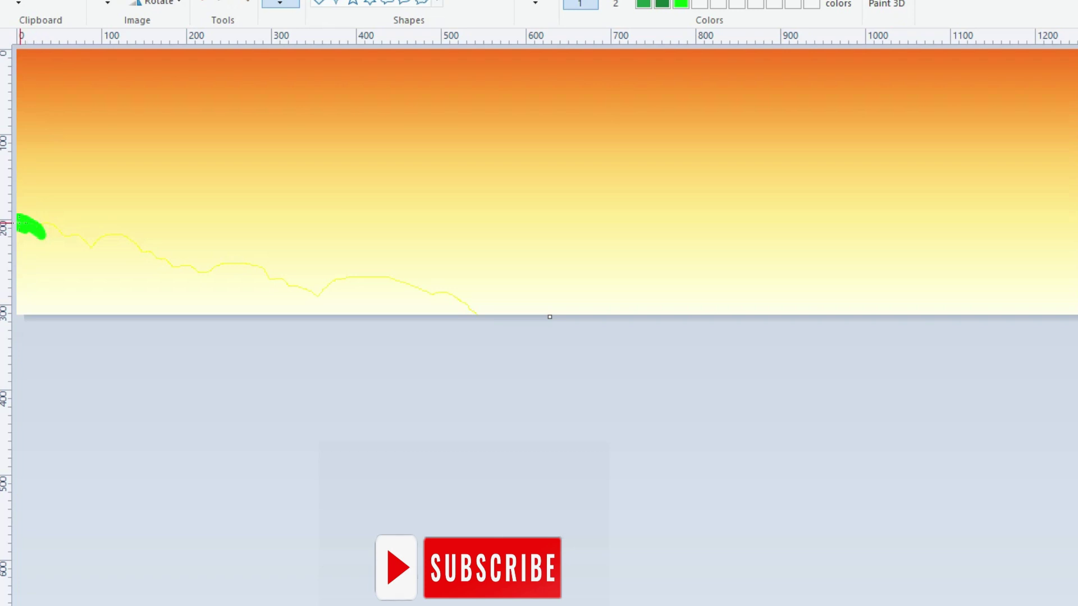
mouse_move(37, 224)
mouse_down()
mouse_move(53, 243)
mouse_move(128, 241)
mouse_up()
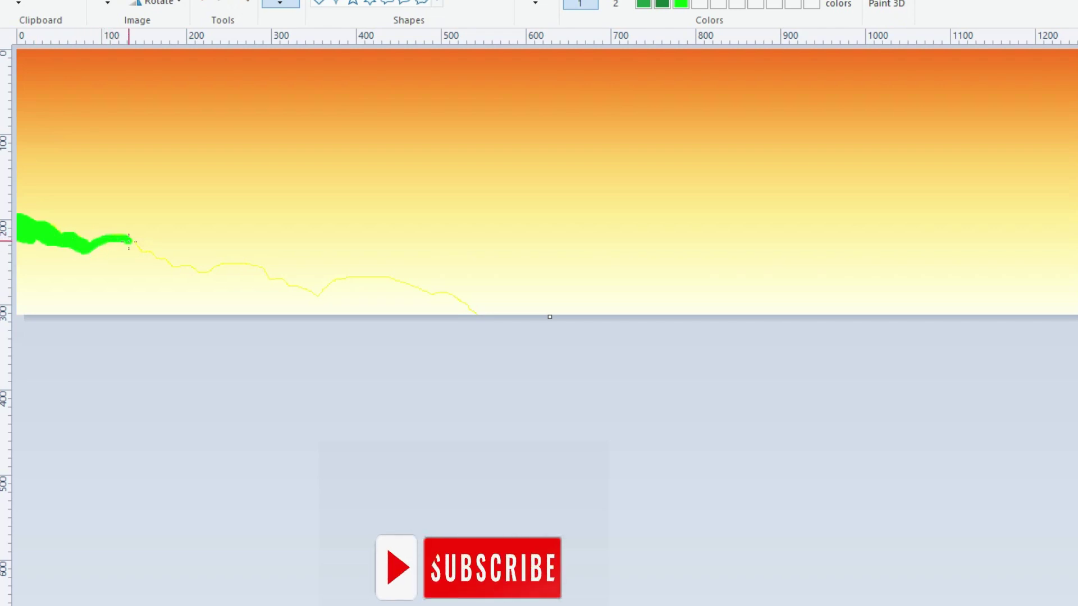
mouse_move(166, 265)
mouse_down()
mouse_move(200, 276)
mouse_move(231, 263)
mouse_move(317, 292)
mouse_up()
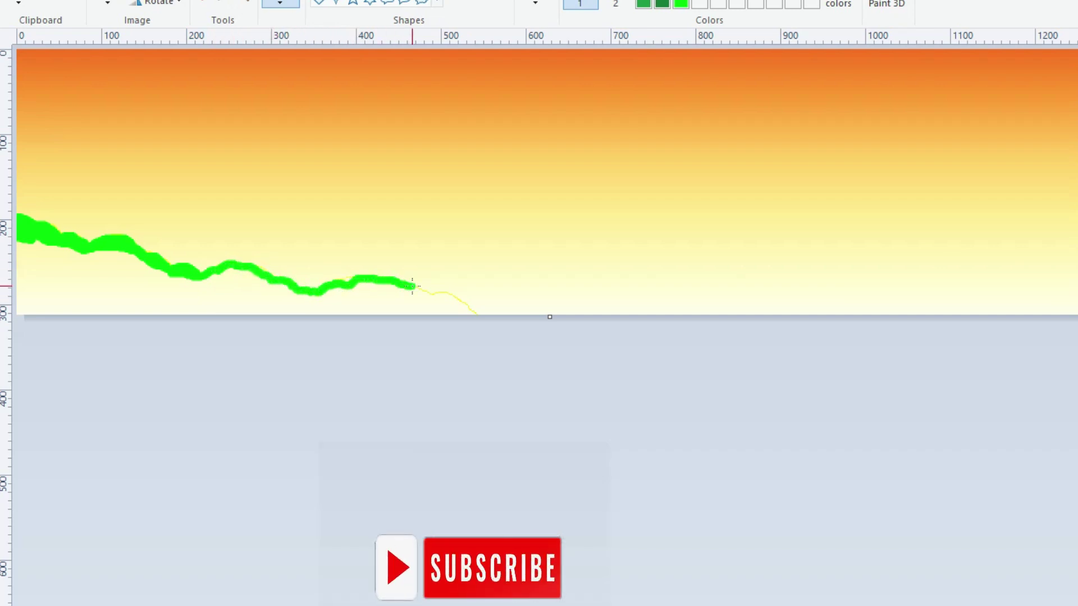
drag(453, 298, 465, 309)
drag(400, 285, 354, 283)
drag(449, 306, 363, 284)
drag(292, 291, 242, 275)
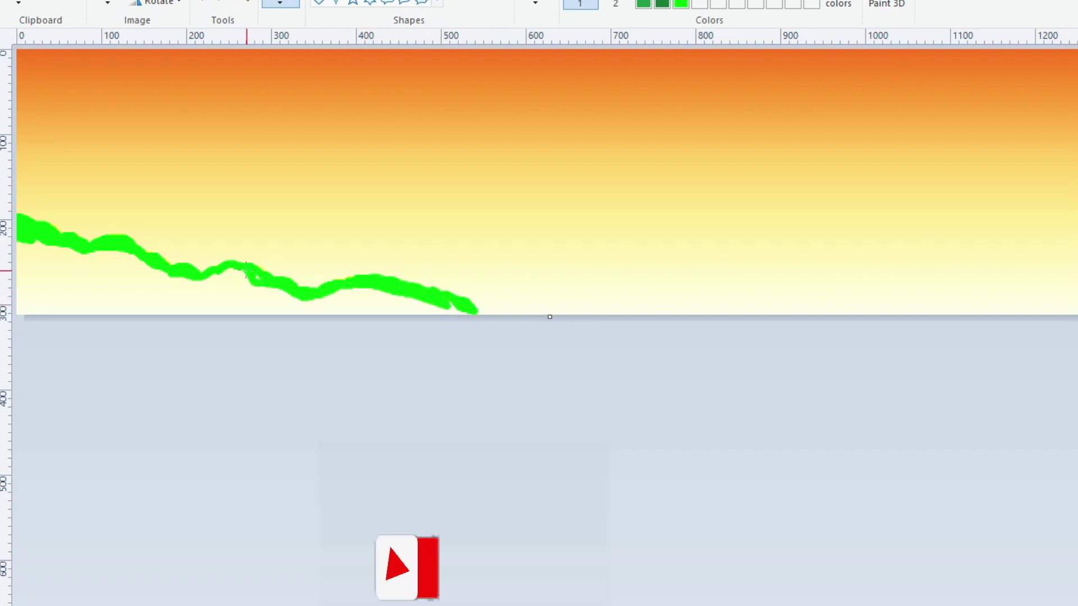
drag(348, 283, 155, 264)
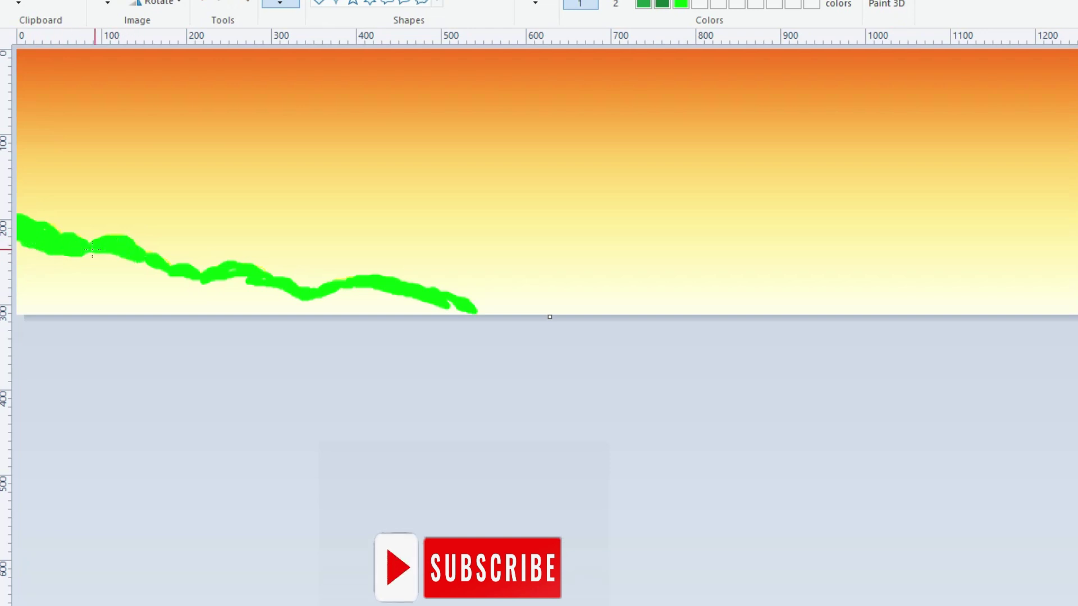
drag(92, 248, 87, 261)
drag(160, 270, 247, 279)
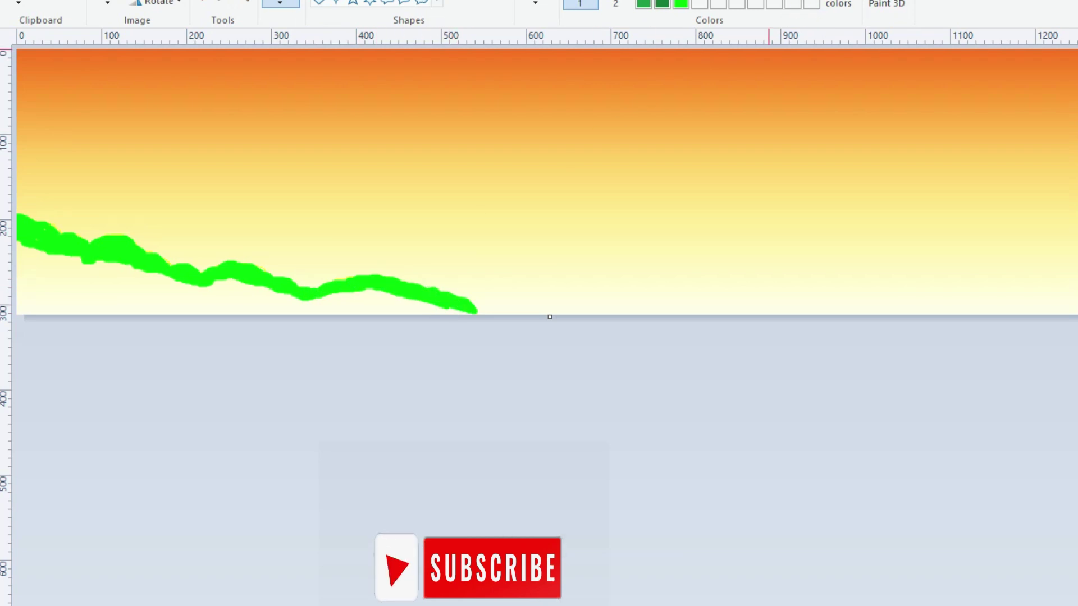
Adjust the green in Edit colors to a softer shade, Lum about 120
click(839, 5)
drag(717, 309, 720, 298)
click(390, 451)
Brush the softer green band beneath the bright green hills along their full length
mouse_move(28, 248)
mouse_down()
mouse_move(18, 238)
mouse_move(21, 253)
mouse_up()
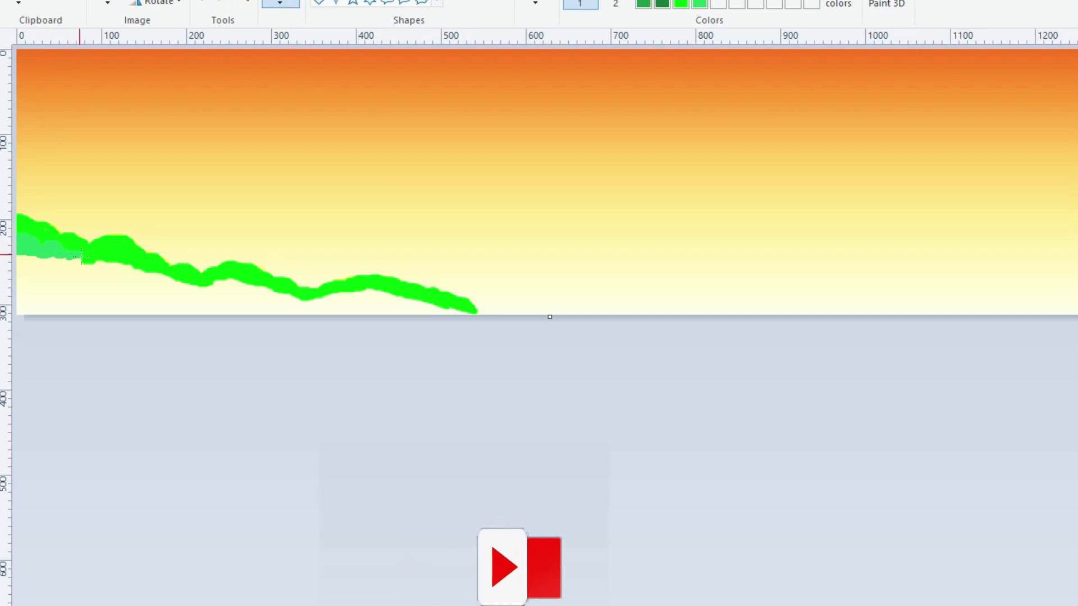
drag(89, 259, 149, 270)
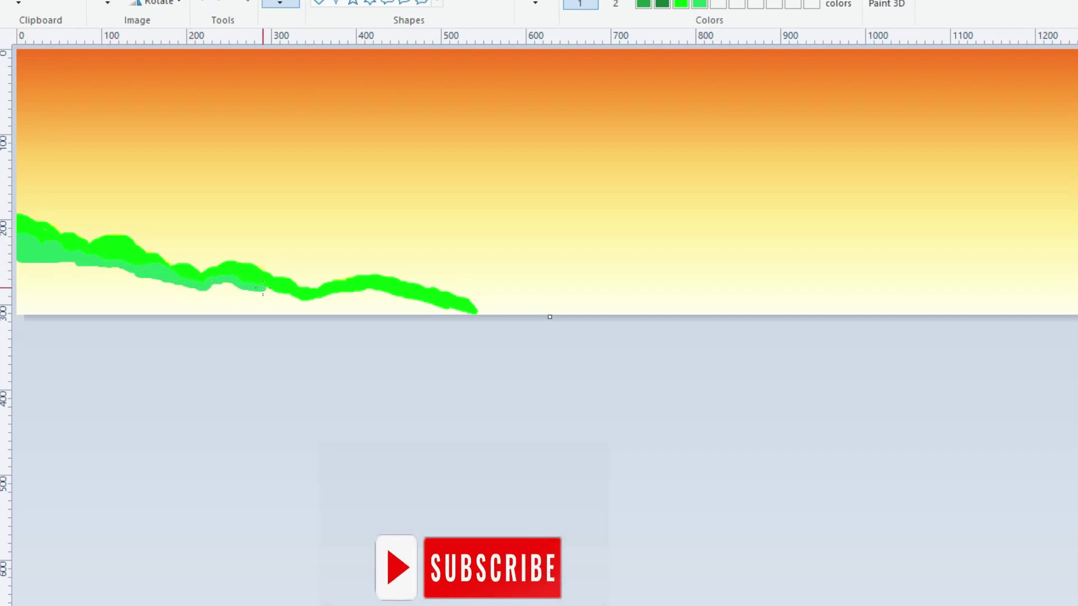
drag(298, 299, 442, 306)
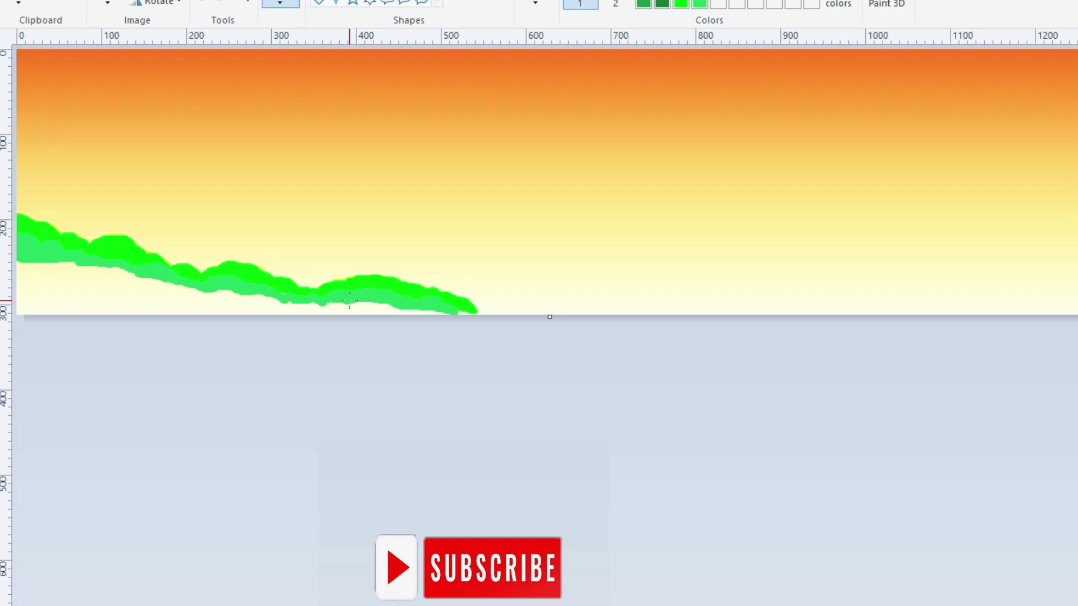
mouse_move(124, 272)
mouse_down()
mouse_move(62, 264)
mouse_move(274, 297)
mouse_up()
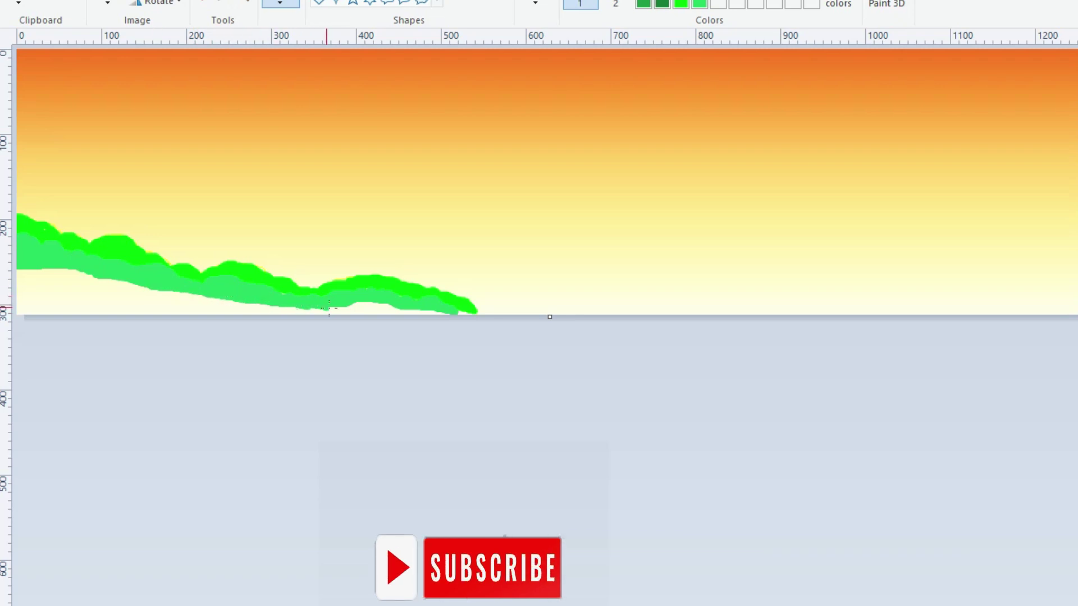
Darken the green to Lum 106 and brush a medium green band along the hills
click(838, 3)
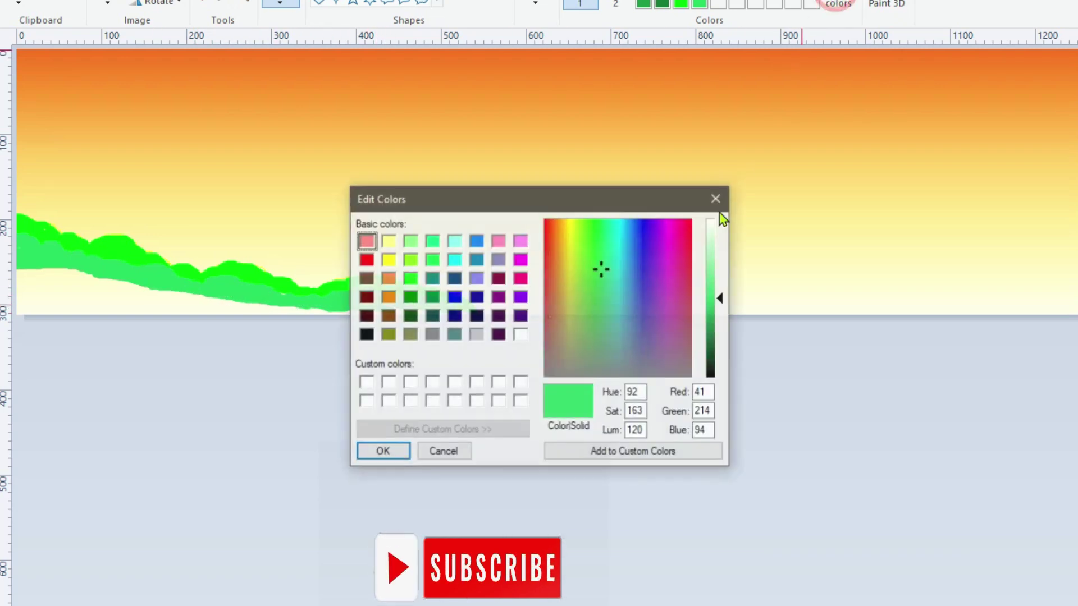
click(711, 308)
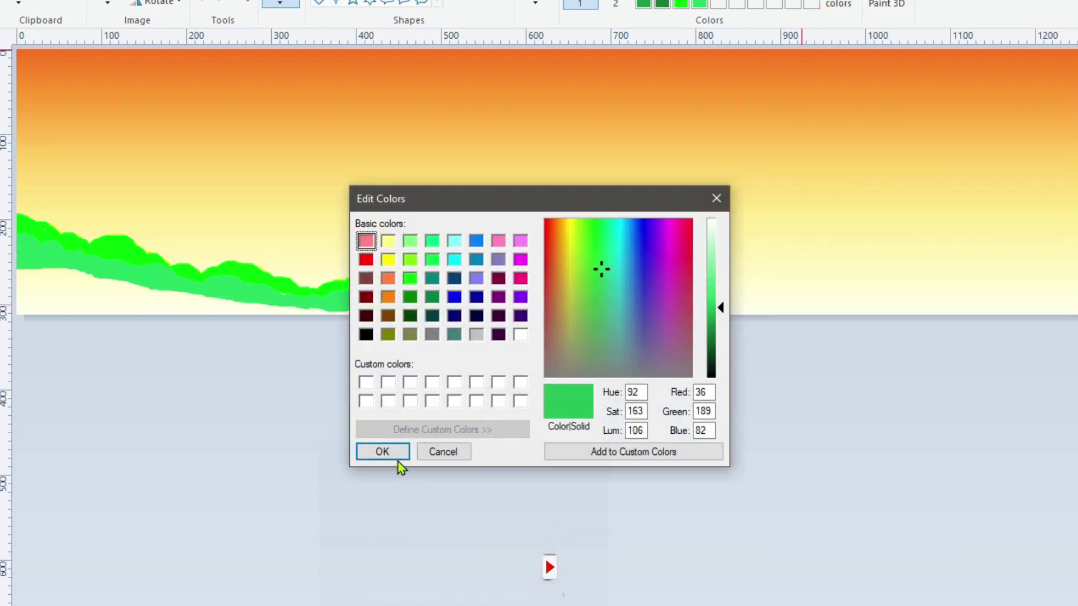
click(392, 454)
drag(22, 278, 21, 278)
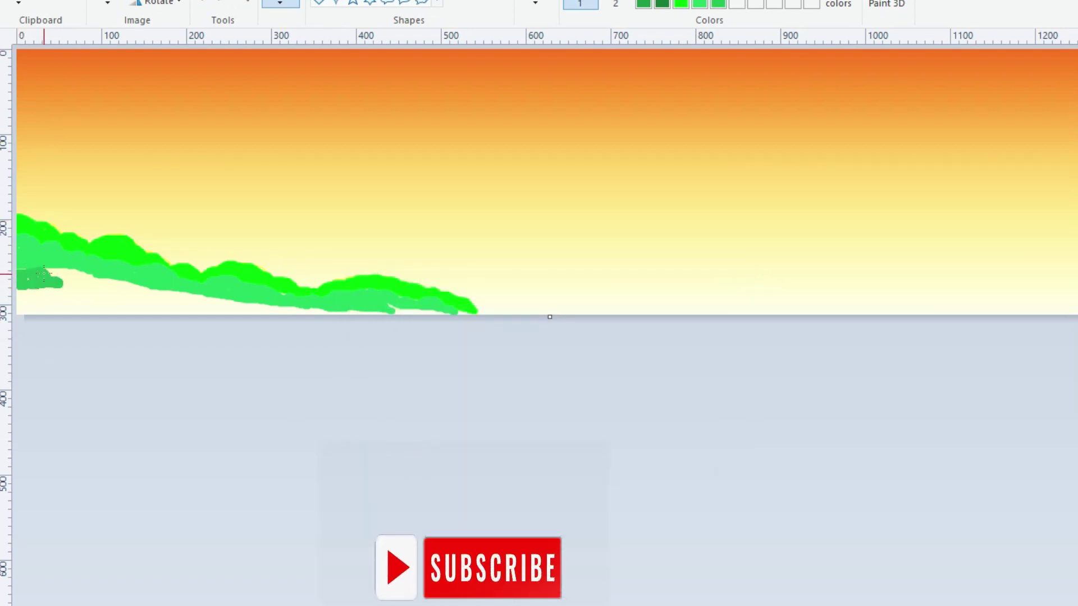
drag(32, 277, 278, 303)
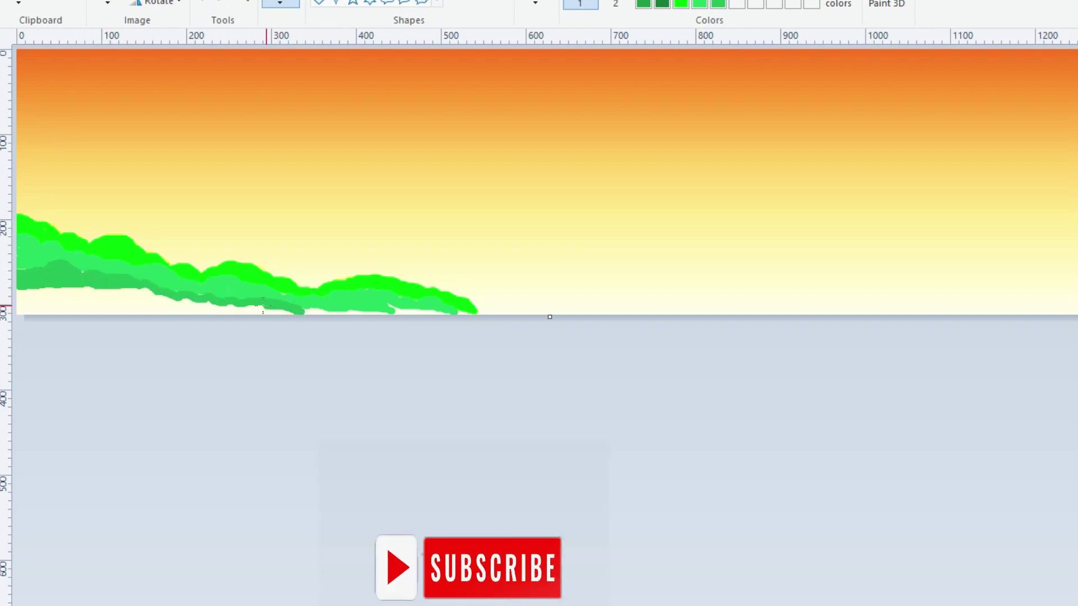
drag(295, 308, 456, 309)
mouse_move(128, 293)
mouse_down()
mouse_move(141, 293)
mouse_move(65, 277)
mouse_up()
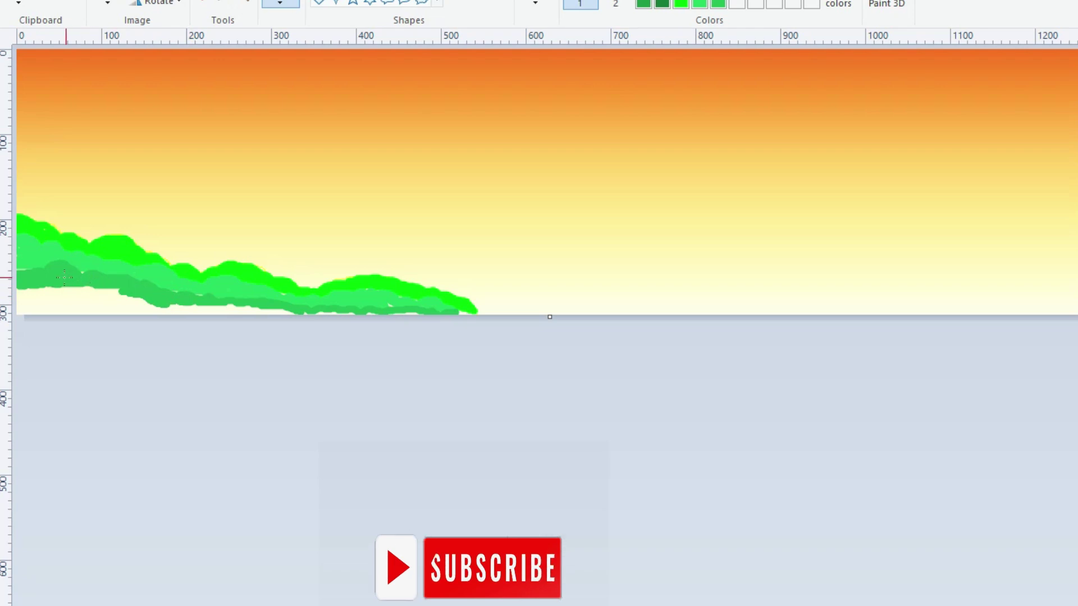
Darken the green to Lum 86 and paint it along the hills' bottom edge
click(844, 3)
click(713, 329)
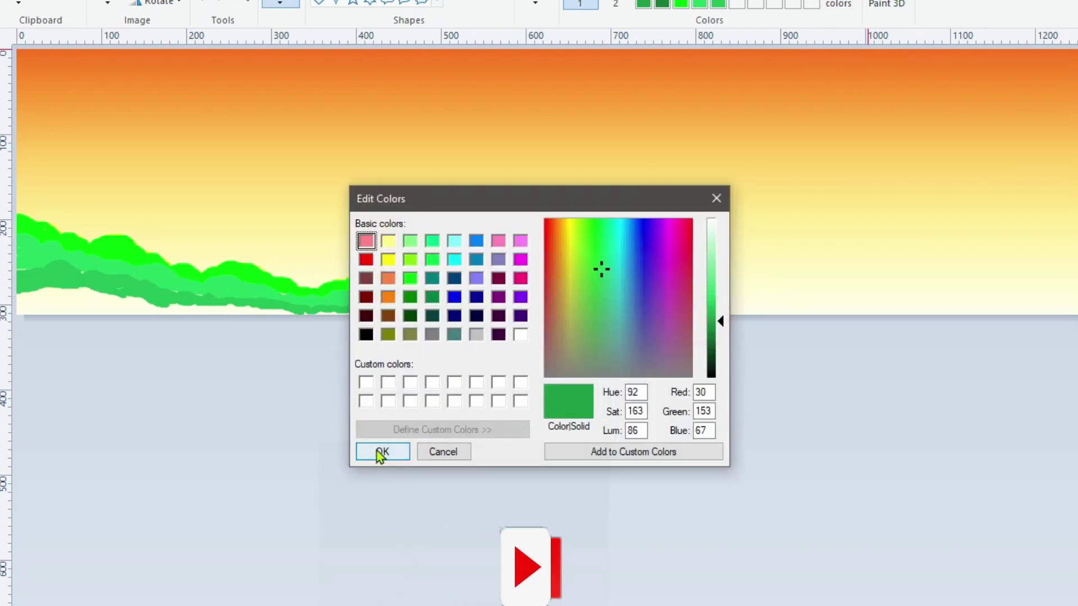
click(381, 452)
drag(22, 303, 35, 291)
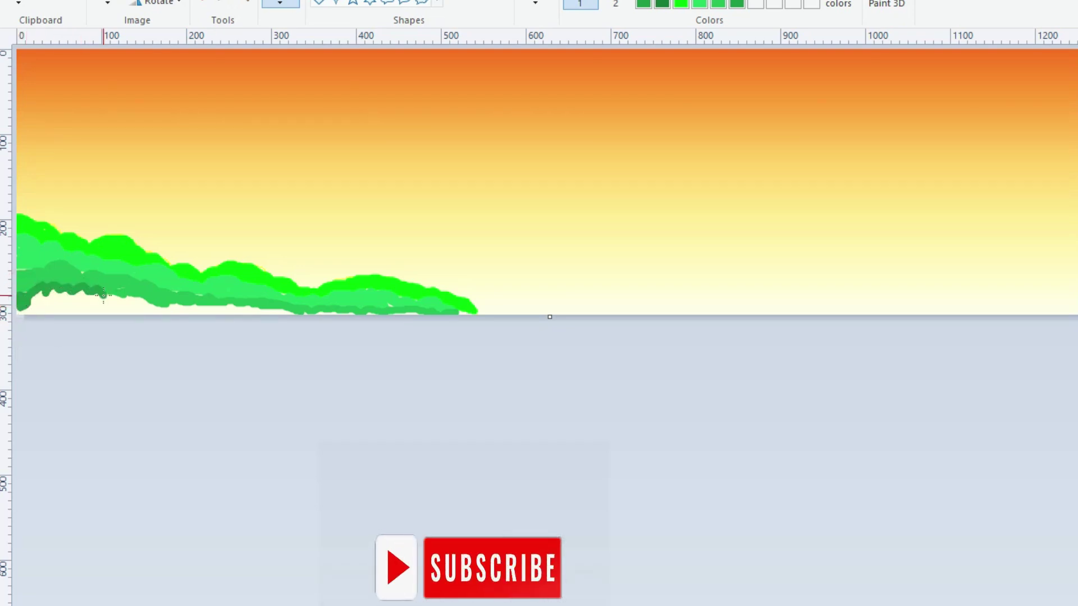
drag(149, 305, 101, 295)
mouse_move(23, 306)
mouse_down()
mouse_move(88, 293)
mouse_move(142, 303)
mouse_up()
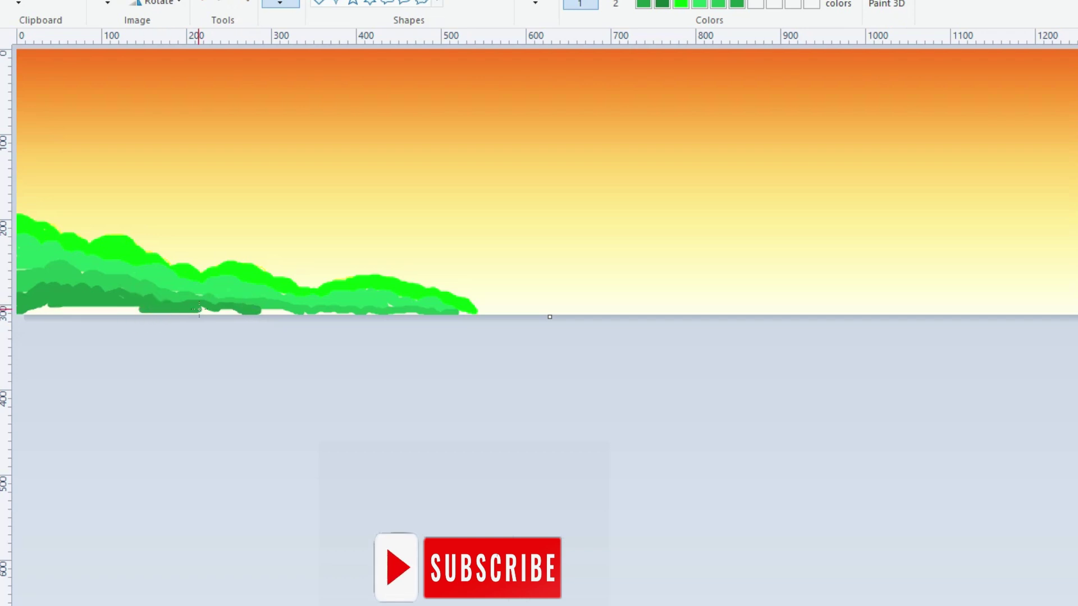
drag(139, 307, 279, 309)
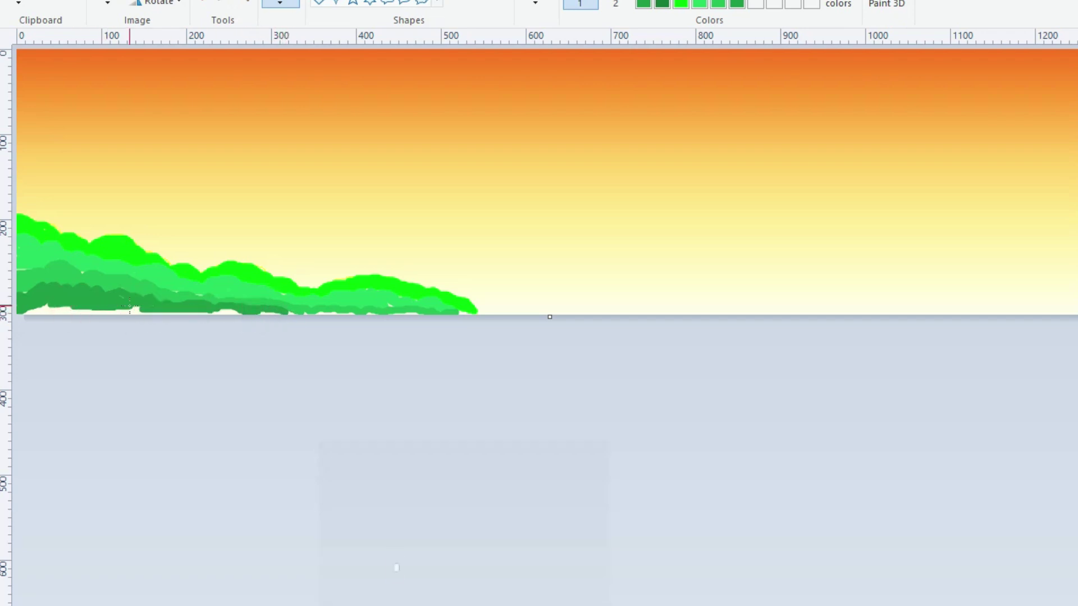
Mix the darkest green and paint it along the hill bottom
click(845, 4)
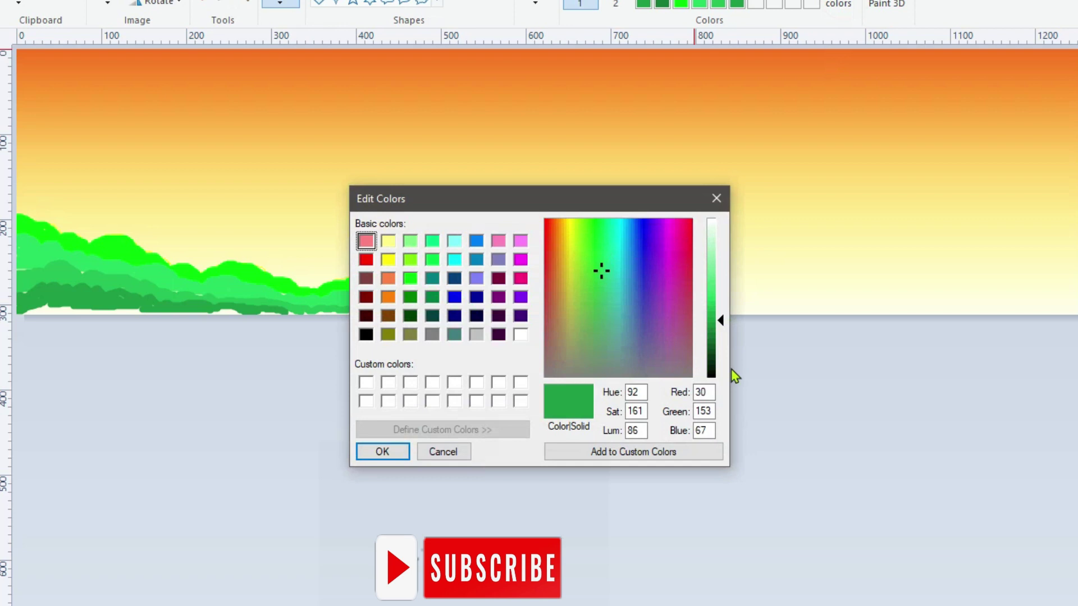
click(710, 332)
click(382, 452)
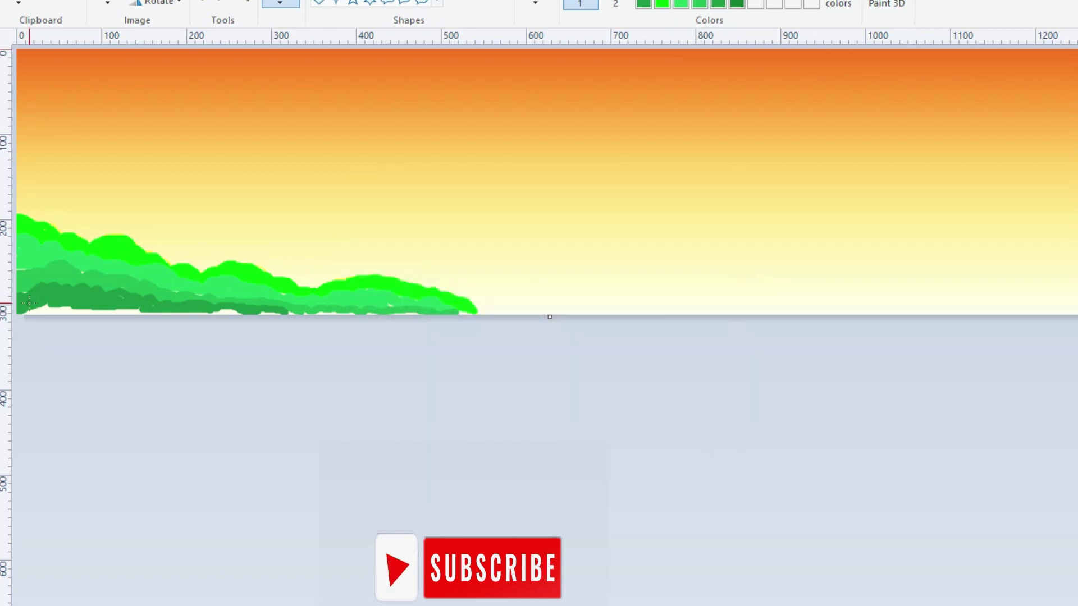
drag(53, 312, 106, 307)
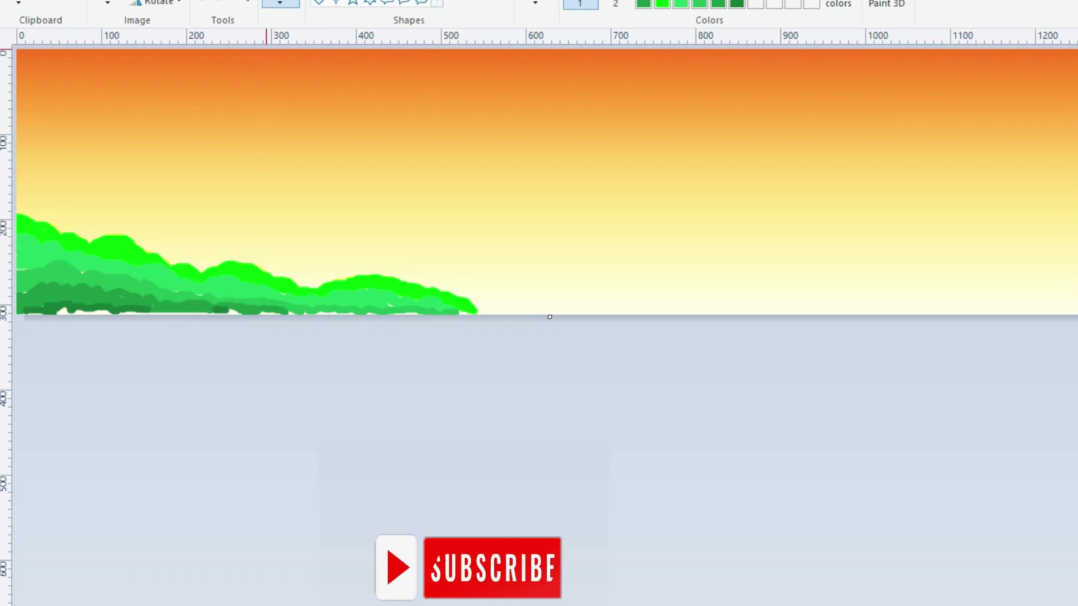
Draw a straight dark green line along the base of the hills
drag(17, 315, 479, 313)
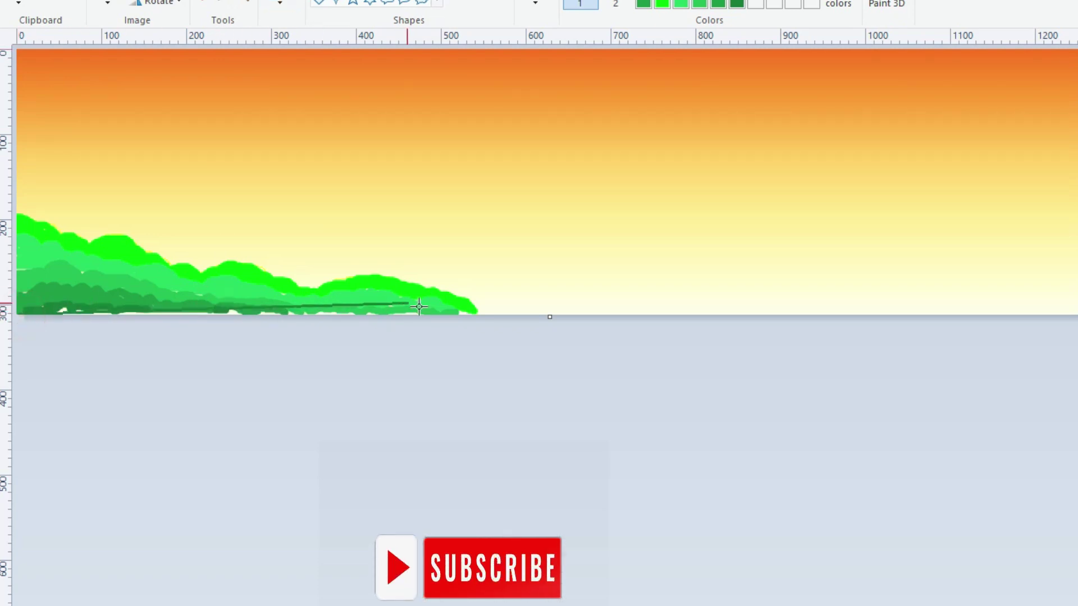
drag(48, 311, 48, 316)
click(62, 307)
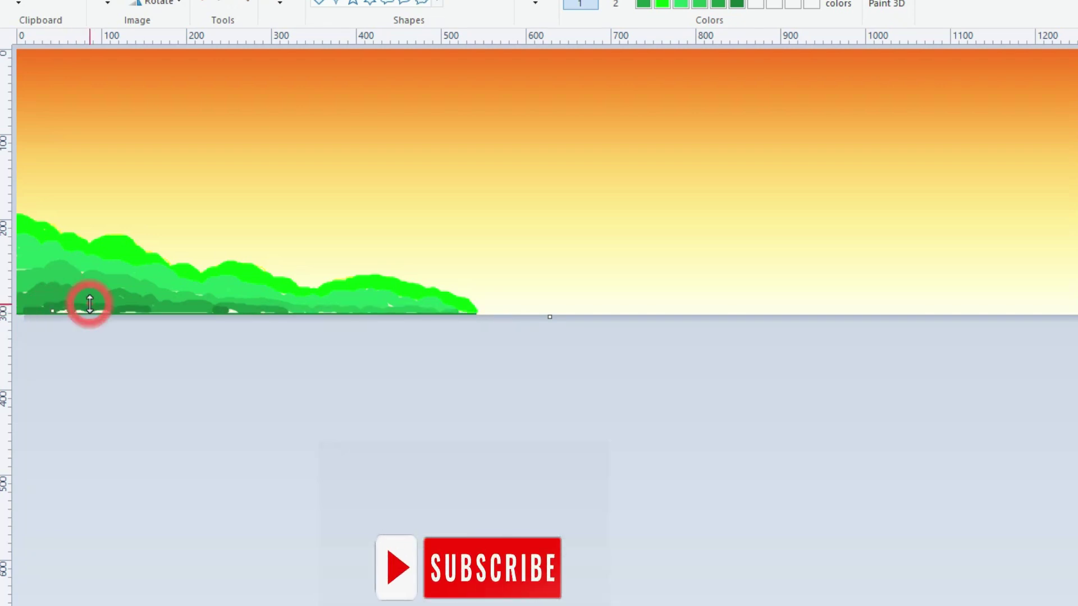
click(112, 306)
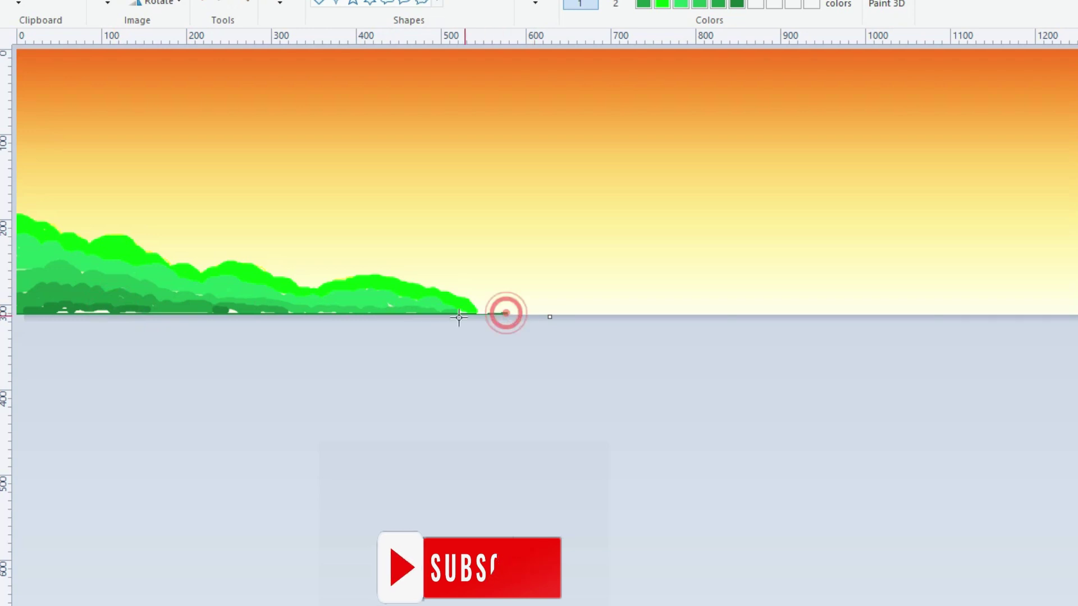
drag(505, 313, 36, 312)
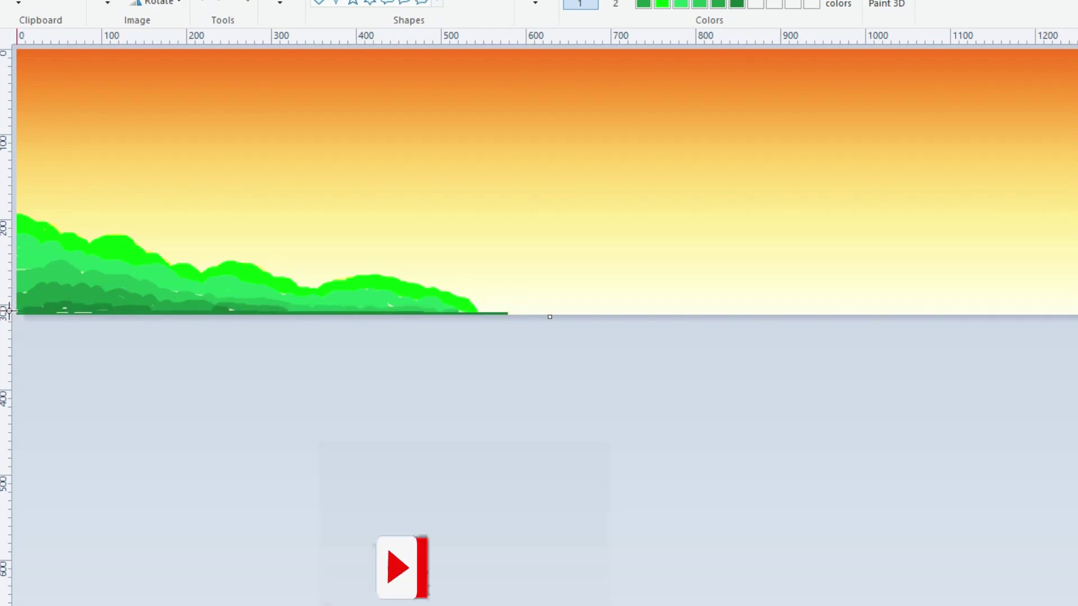
Commit the green line and draw another dark green line along the grass base
click(86, 306)
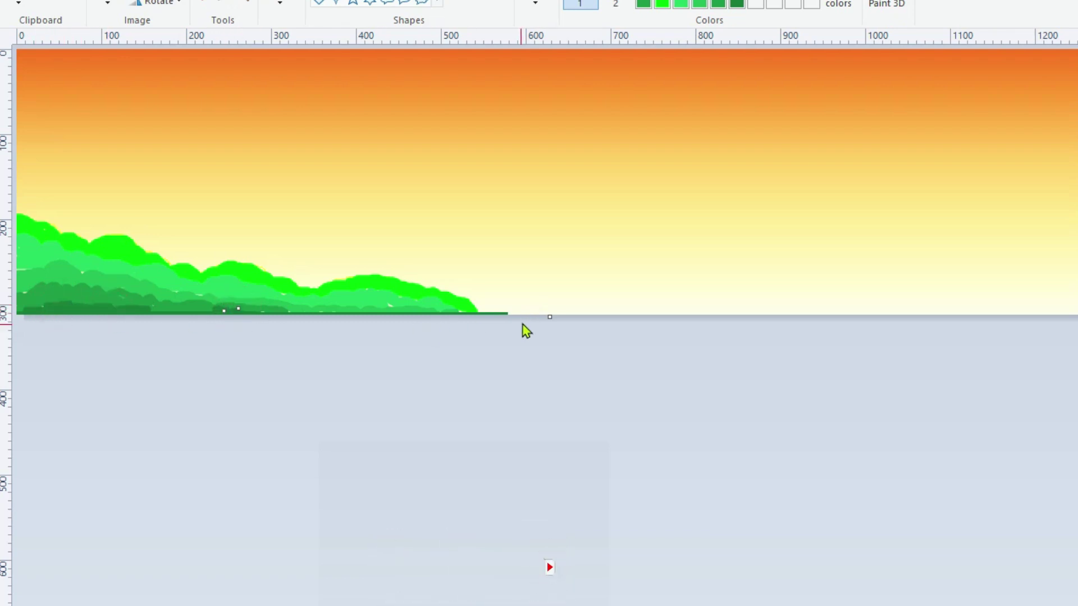
drag(481, 312, 252, 310)
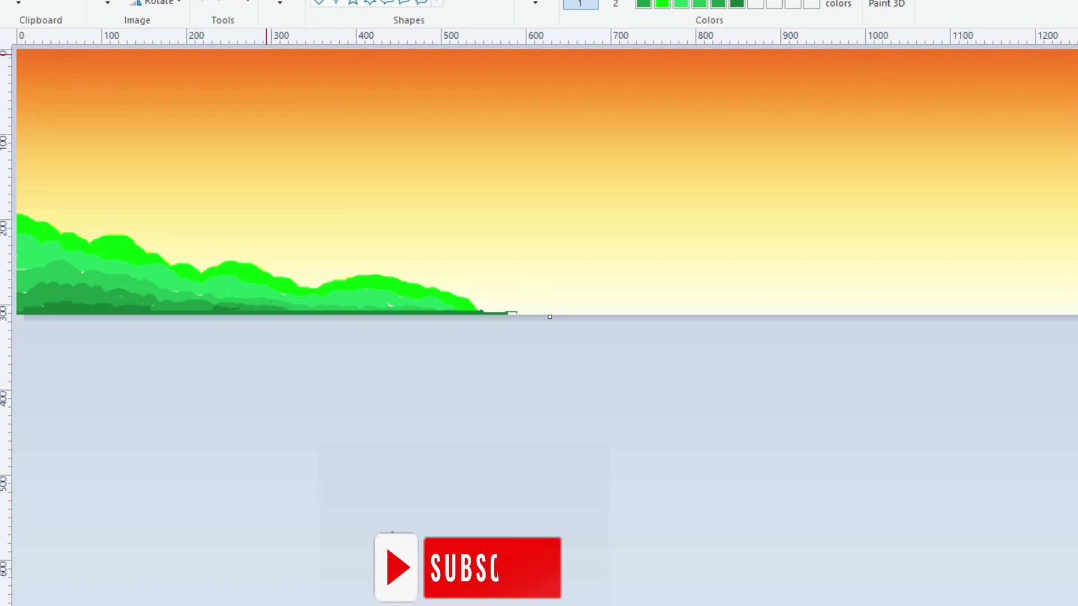
click(266, 1)
click(334, 147)
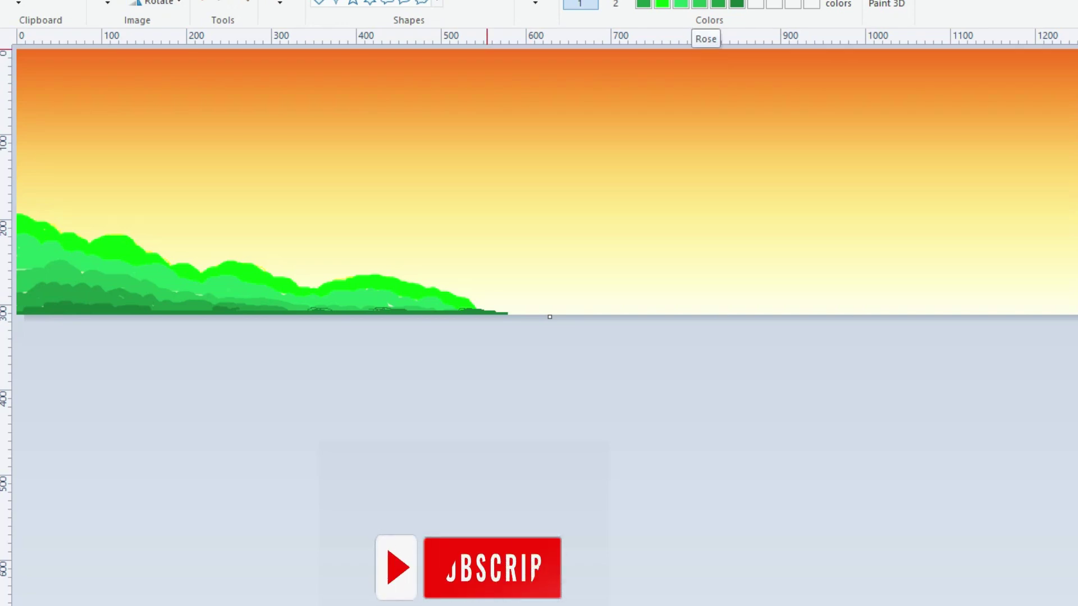
Choose magenta as a custom colour and set up the Airbrush with a spray size
click(838, 5)
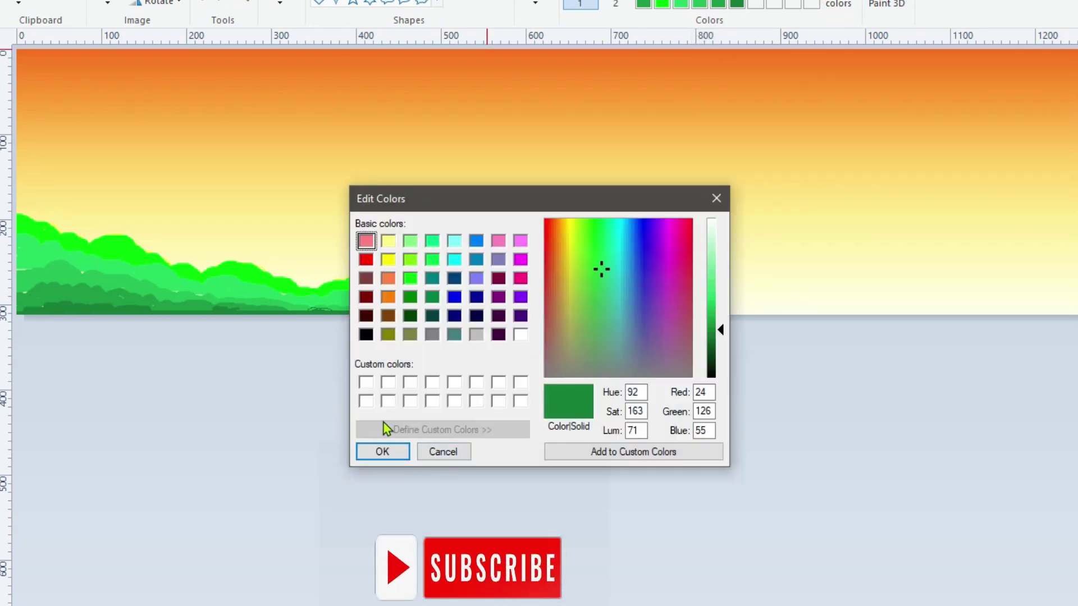
click(520, 260)
click(381, 451)
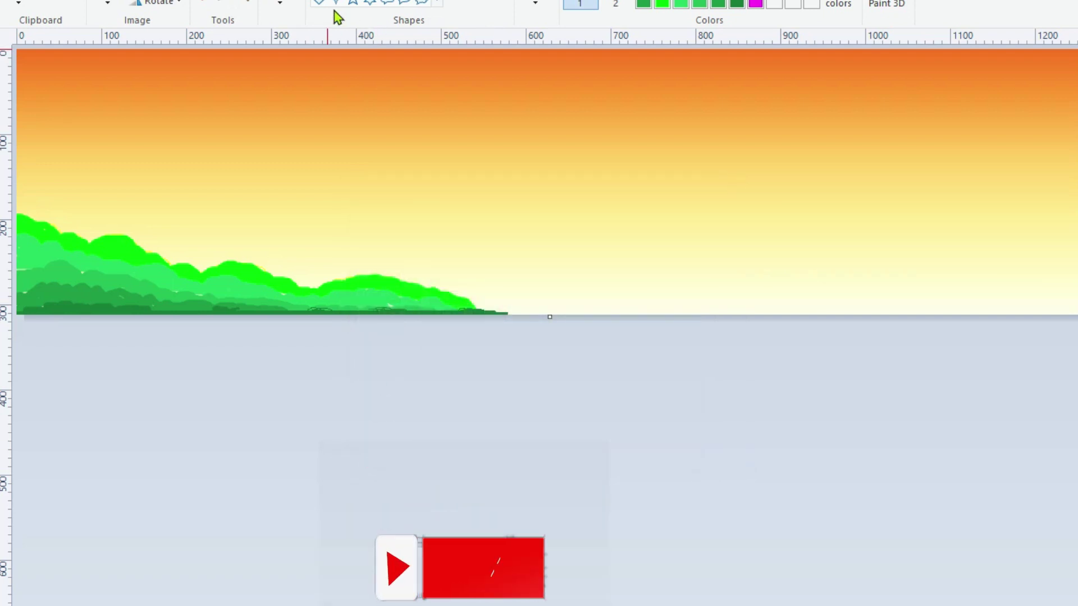
click(295, 6)
click(348, 61)
click(533, 6)
click(561, 96)
Spray magenta flower clusters across the green hills from the left edge to the horizon
drag(22, 265, 109, 275)
click(83, 269)
click(112, 258)
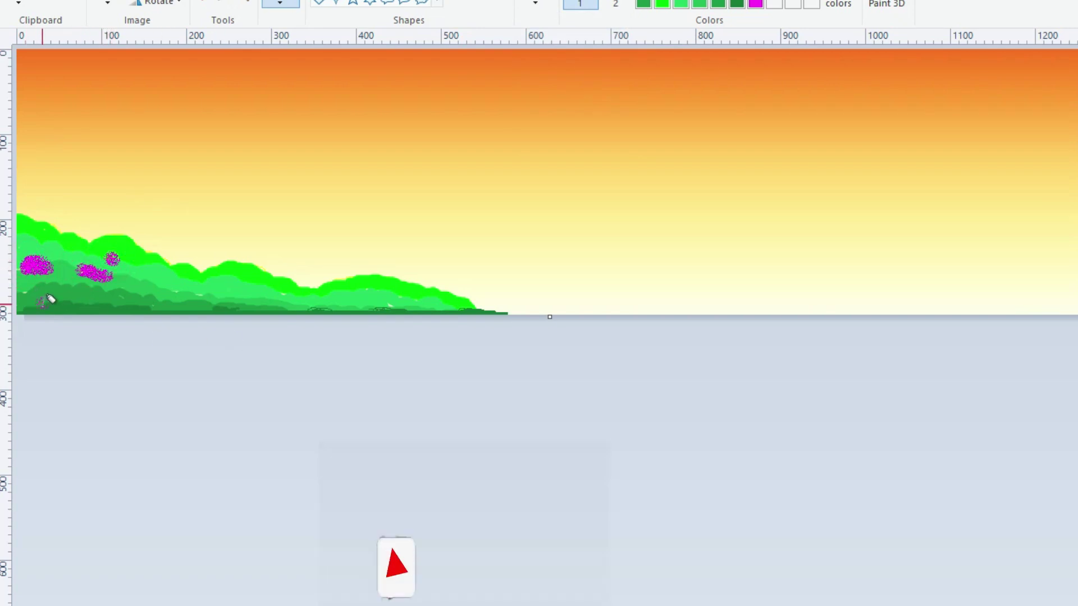
drag(48, 302, 78, 304)
mouse_move(188, 280)
mouse_down()
mouse_move(171, 279)
mouse_move(170, 305)
mouse_up()
click(224, 304)
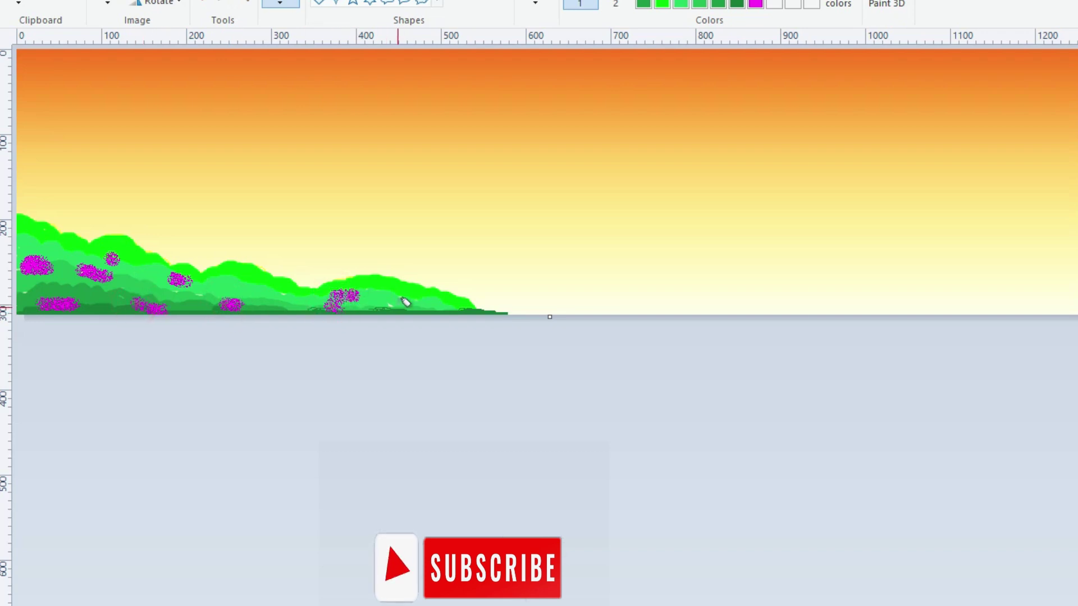
click(401, 306)
drag(229, 279, 257, 284)
drag(27, 235, 50, 234)
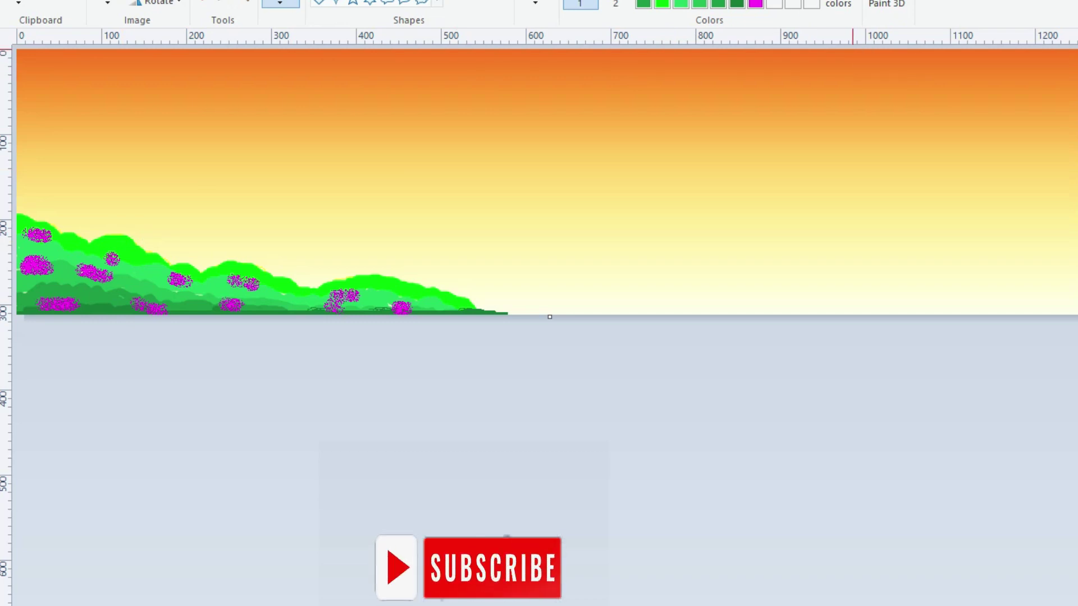
click(838, 4)
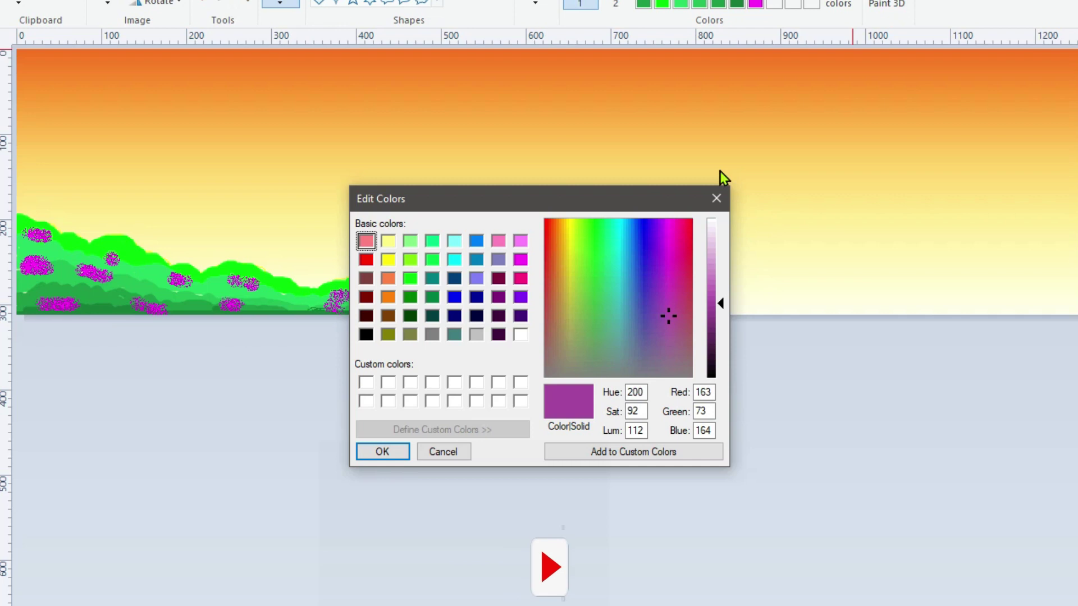
Mix a dark magenta by lowering the luminosity of pink in Edit Colors
click(520, 241)
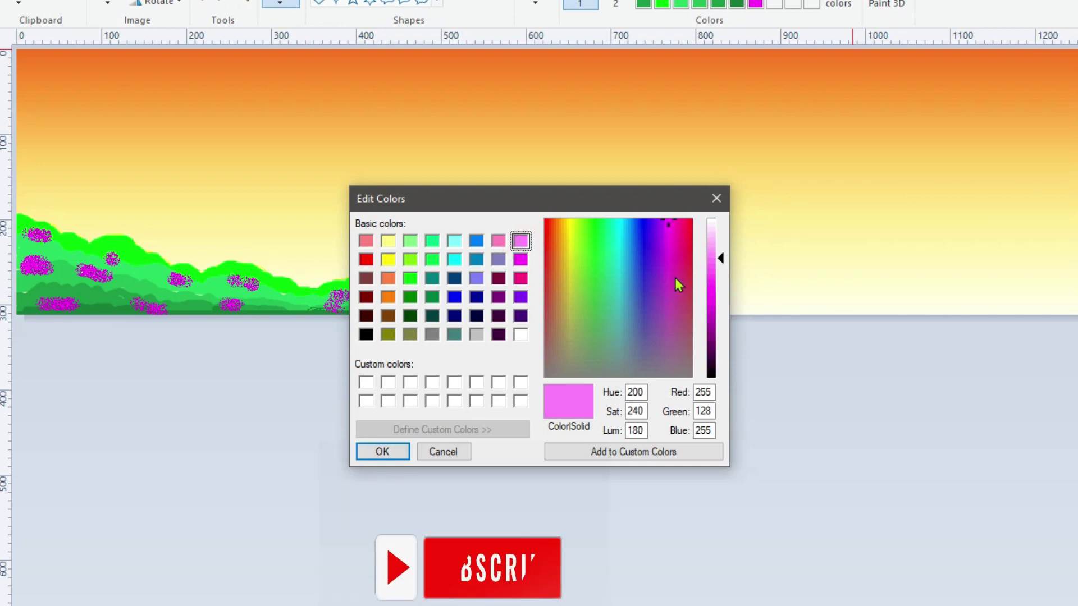
drag(711, 264, 711, 313)
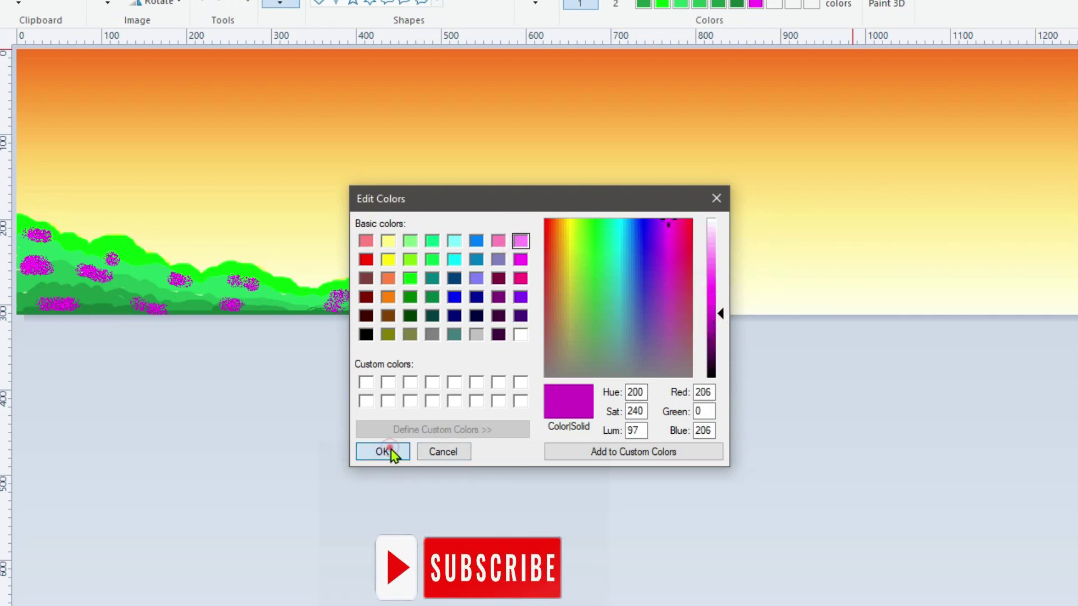
click(391, 452)
Airbrush dark magenta over the flower clumps to make them denser
drag(33, 268, 97, 278)
mouse_move(31, 244)
mouse_down()
mouse_move(185, 286)
mouse_move(249, 289)
mouse_up()
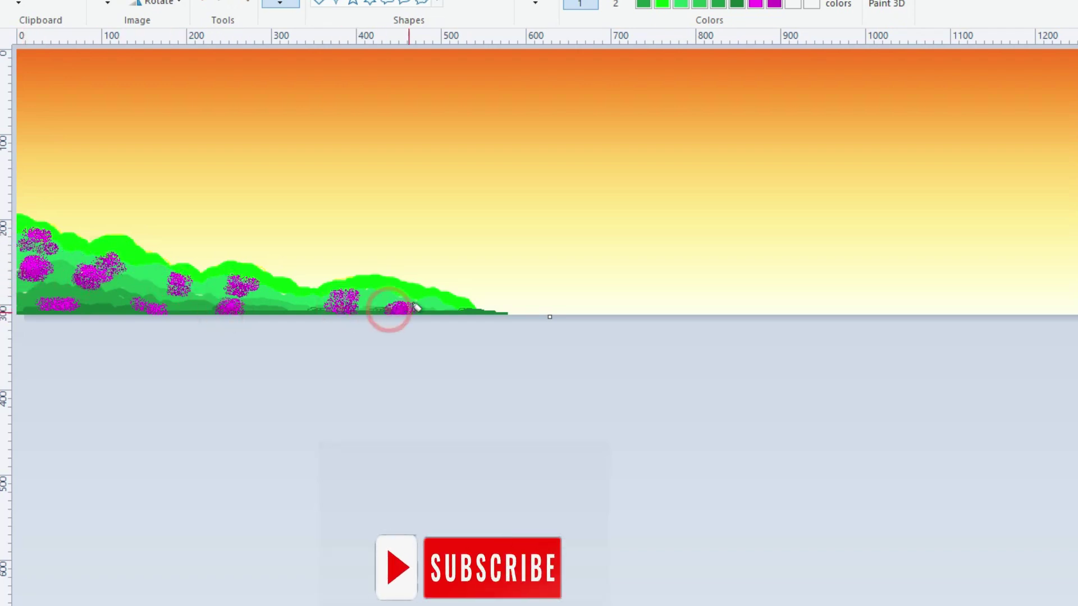
drag(135, 302, 149, 306)
drag(43, 307, 64, 300)
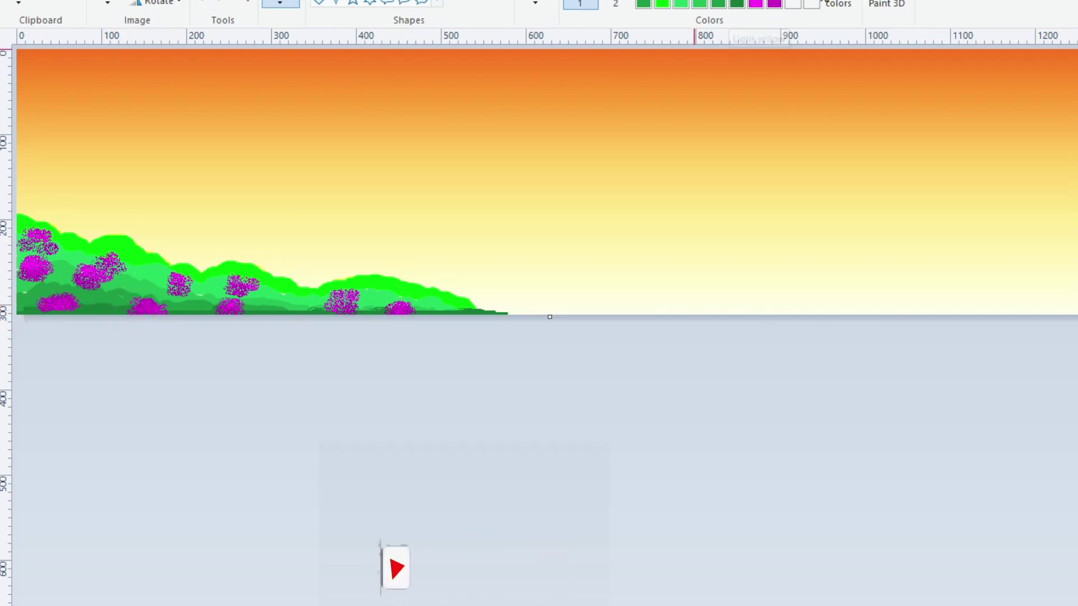
Mix a light pink and speckle the top-left bush with it
click(838, 5)
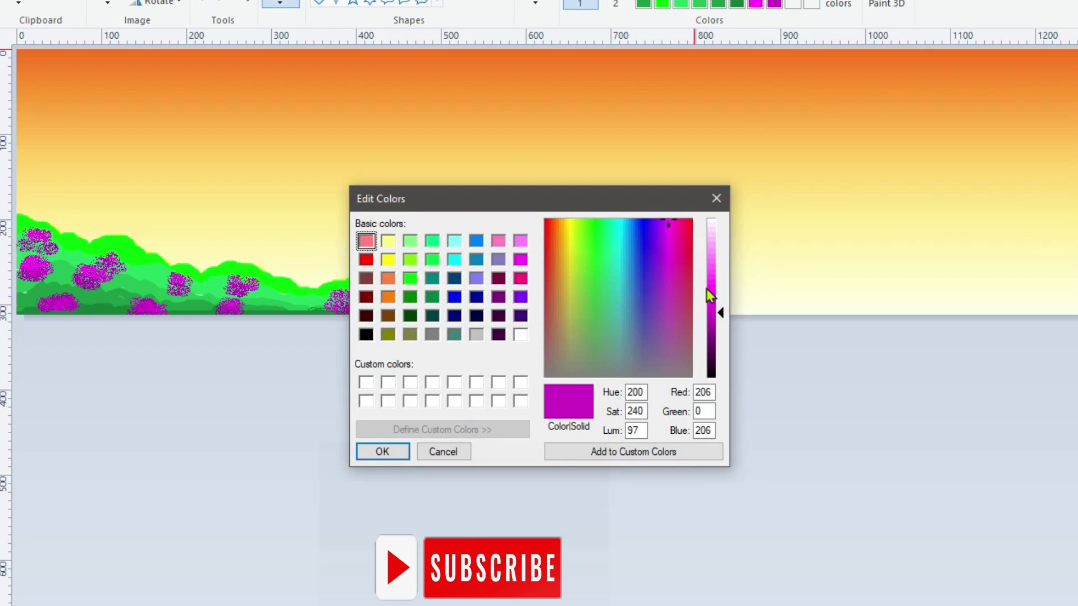
click(708, 246)
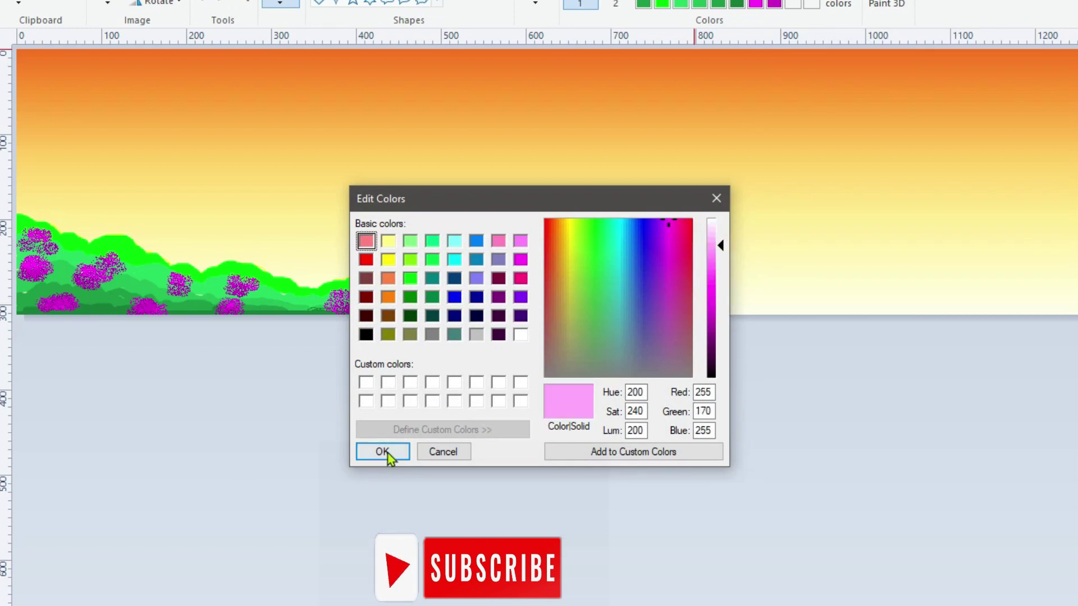
click(381, 452)
mouse_move(39, 232)
mouse_down()
mouse_move(56, 269)
mouse_move(115, 262)
mouse_move(197, 281)
mouse_up()
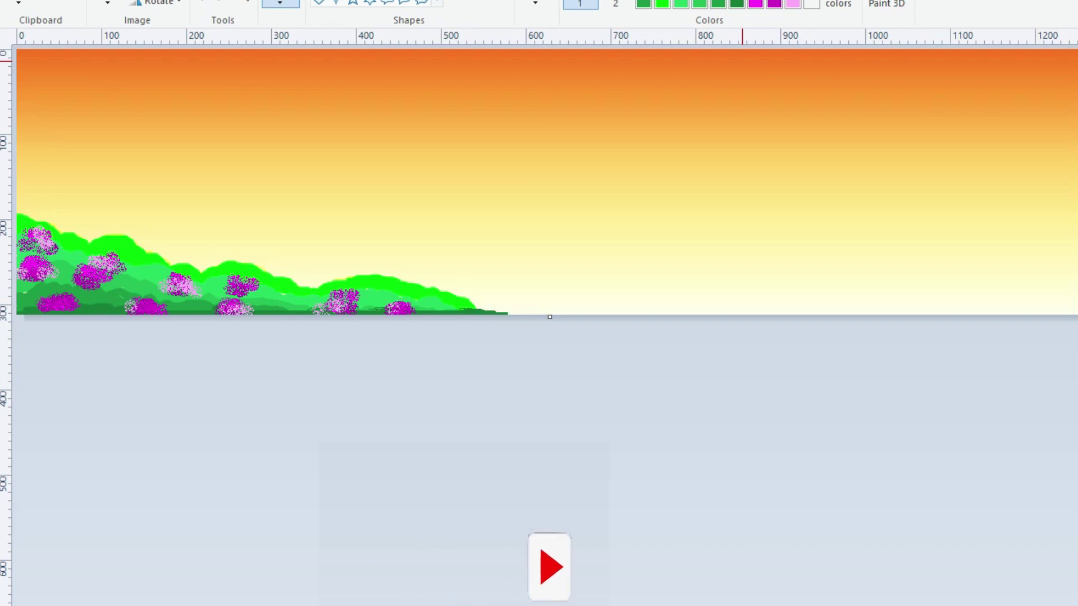
Spray orange-red dots over the left and lower magenta bushes
mouse_move(25, 273)
mouse_down()
mouse_move(52, 271)
mouse_move(47, 244)
mouse_move(92, 276)
mouse_up()
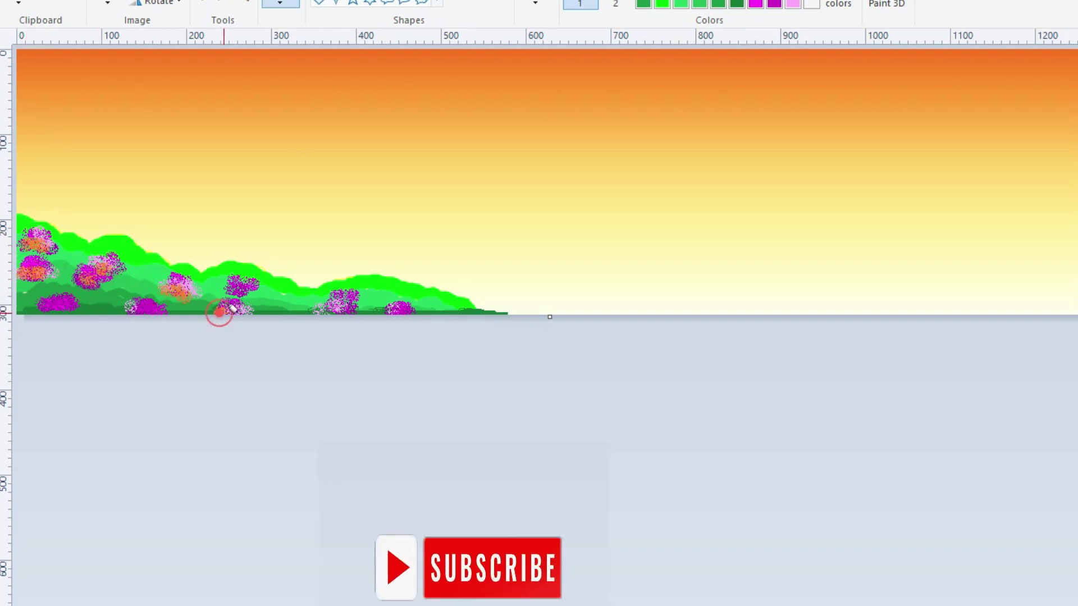
drag(327, 308, 359, 309)
click(385, 313)
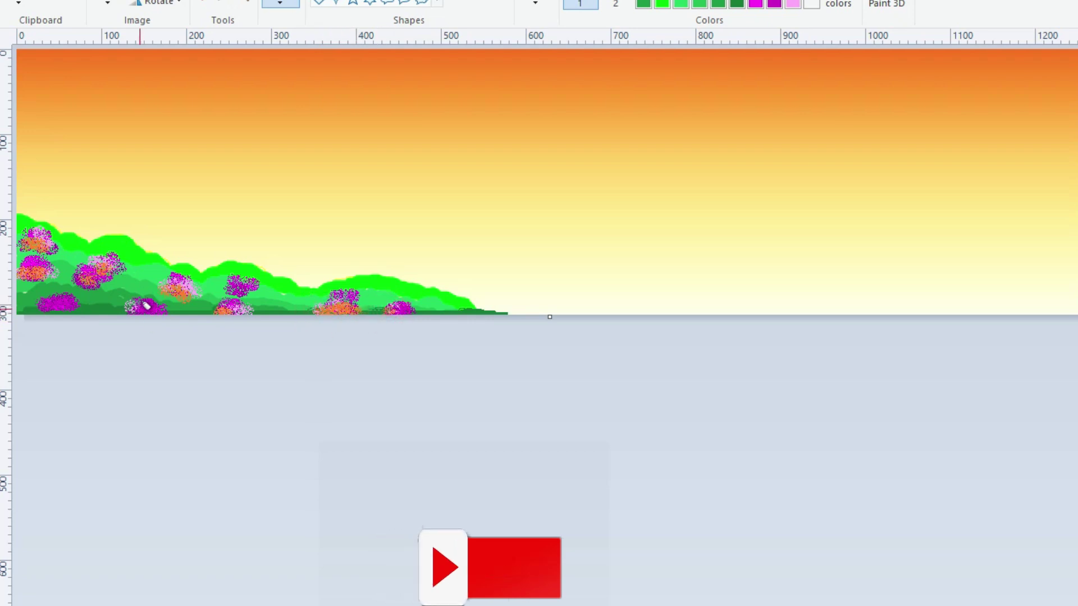
drag(132, 309, 155, 307)
drag(48, 306, 67, 306)
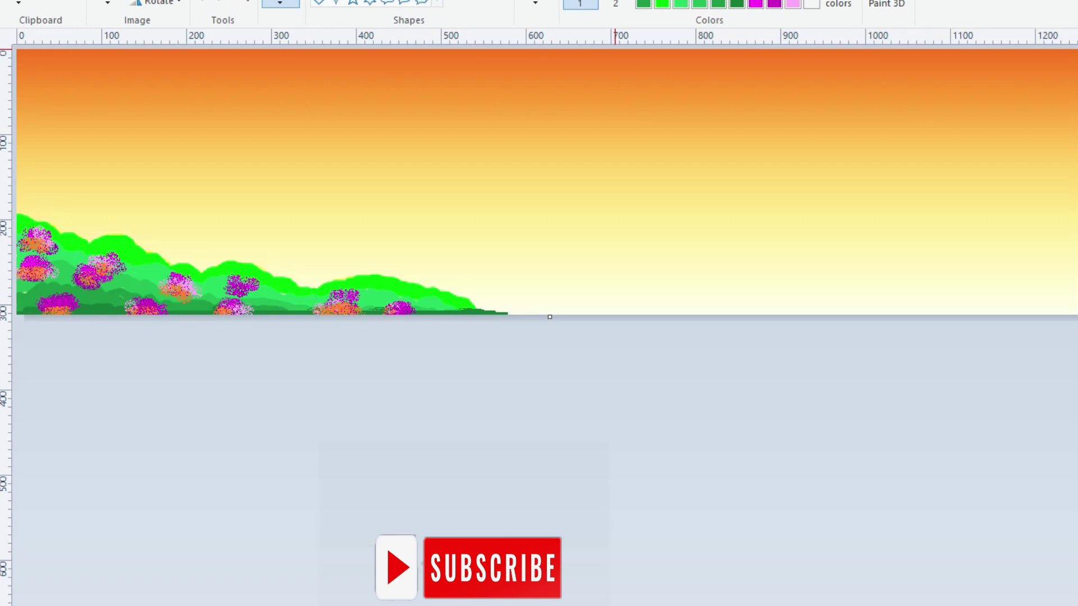
Lighten the pink further to a pale pink in Edit Colors
click(838, 3)
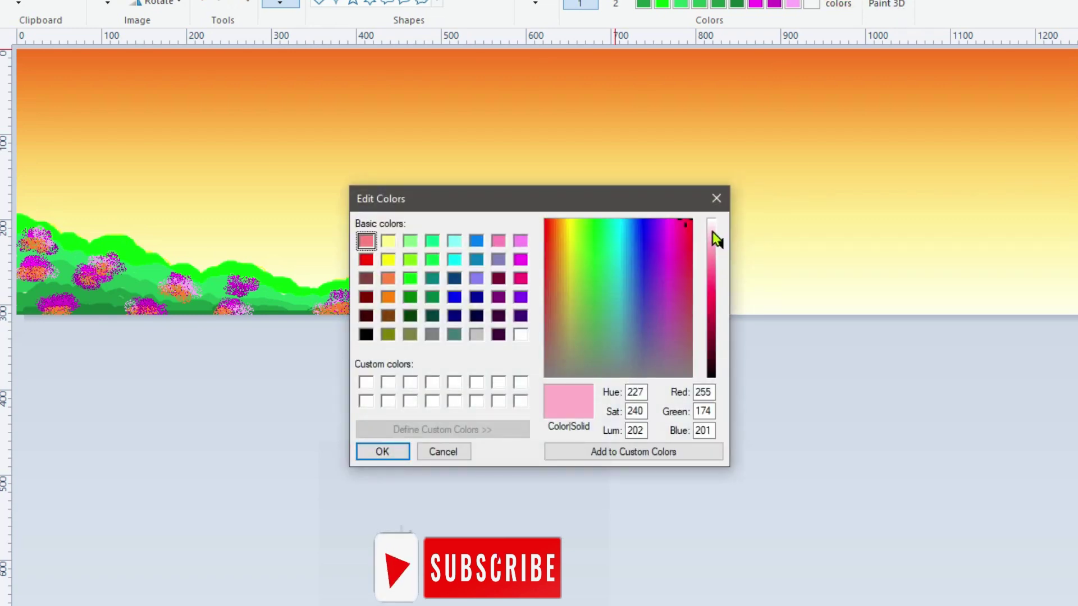
drag(717, 241, 716, 229)
click(383, 452)
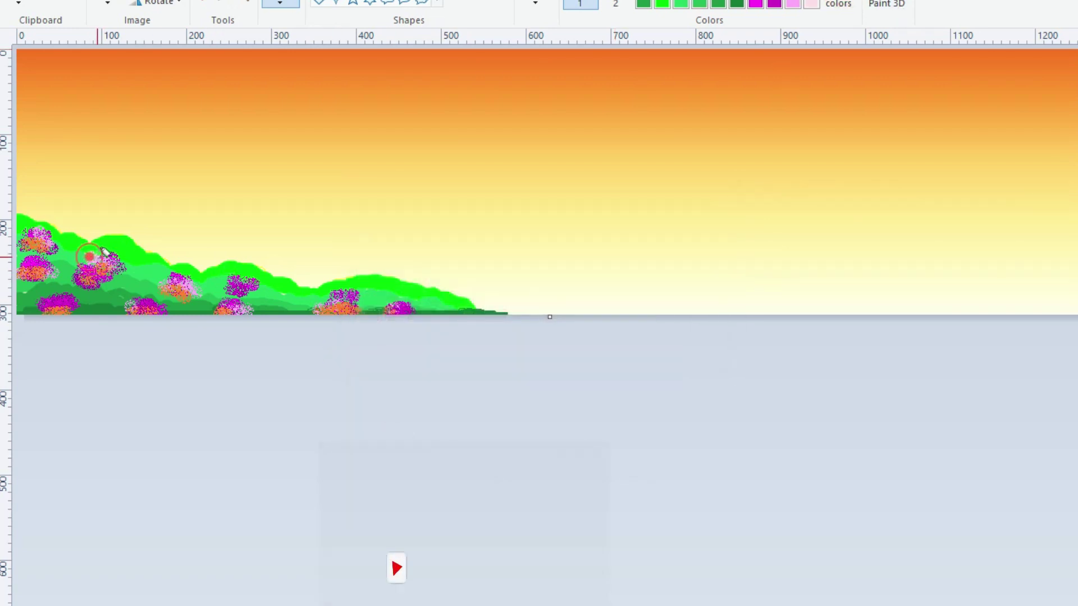
Airbrush pale pink highlights onto the bush tops and hill crests
drag(103, 252, 112, 261)
drag(245, 282, 256, 290)
drag(397, 308, 476, 304)
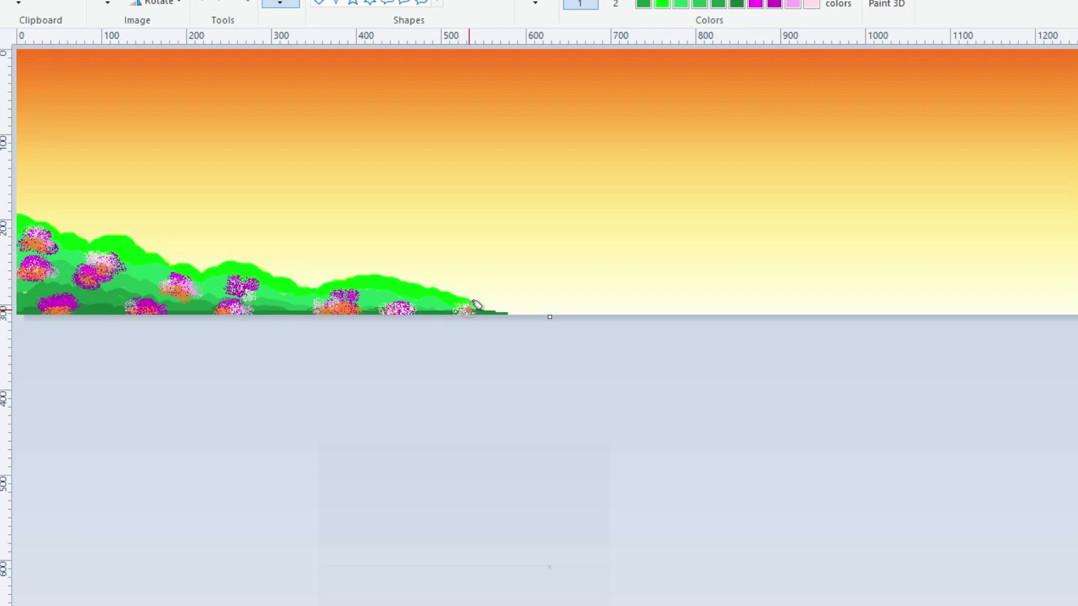
drag(378, 270, 402, 274)
drag(234, 259, 260, 263)
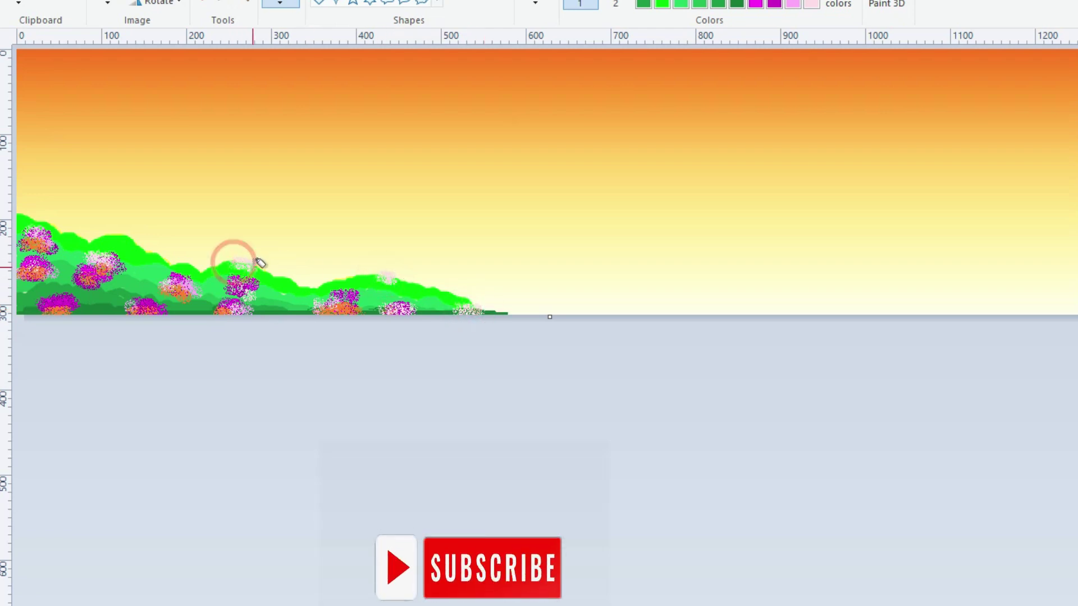
click(138, 238)
click(330, 283)
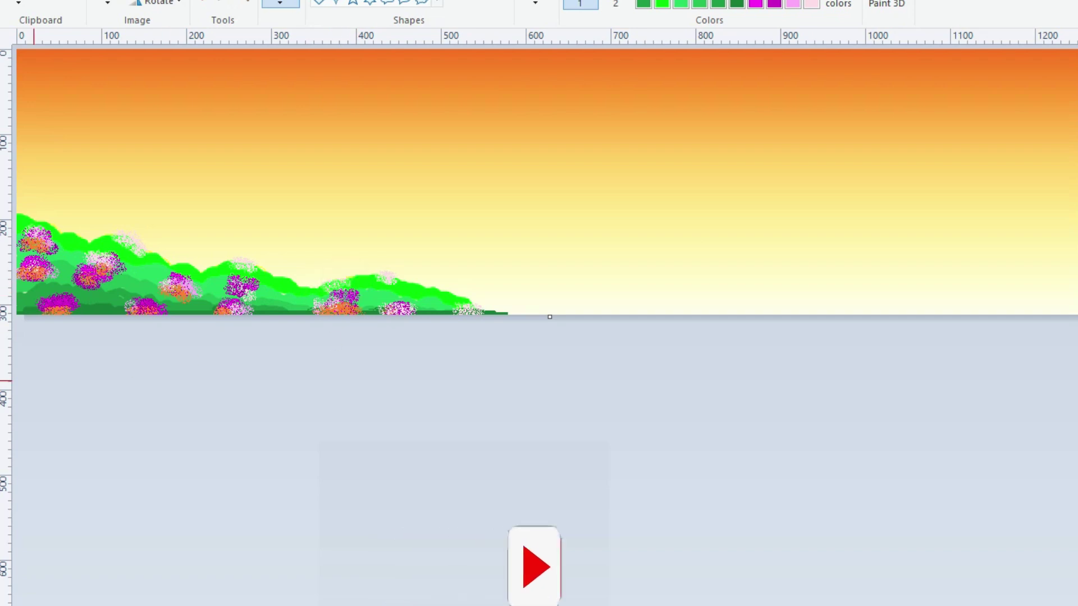
click(106, 2)
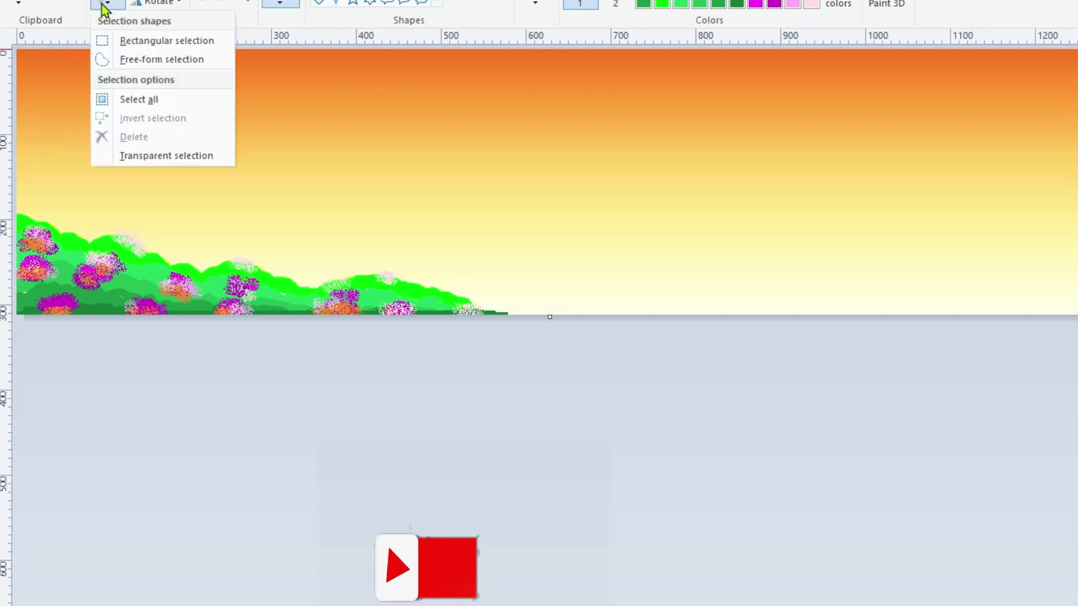
Rectangle-select the left flowered hills and copy them
click(105, 39)
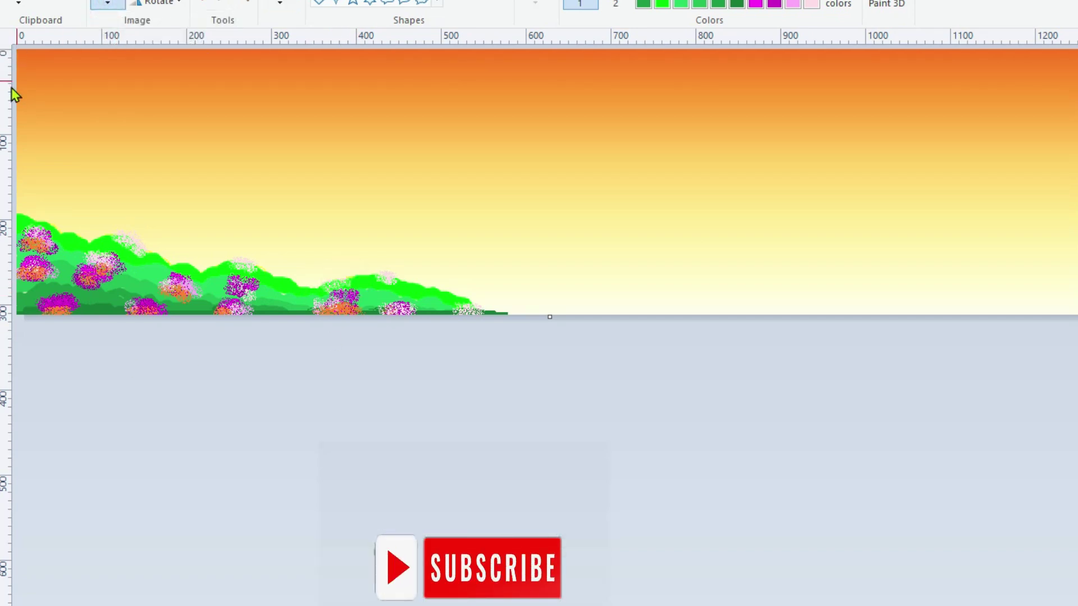
drag(397, 298, 511, 312)
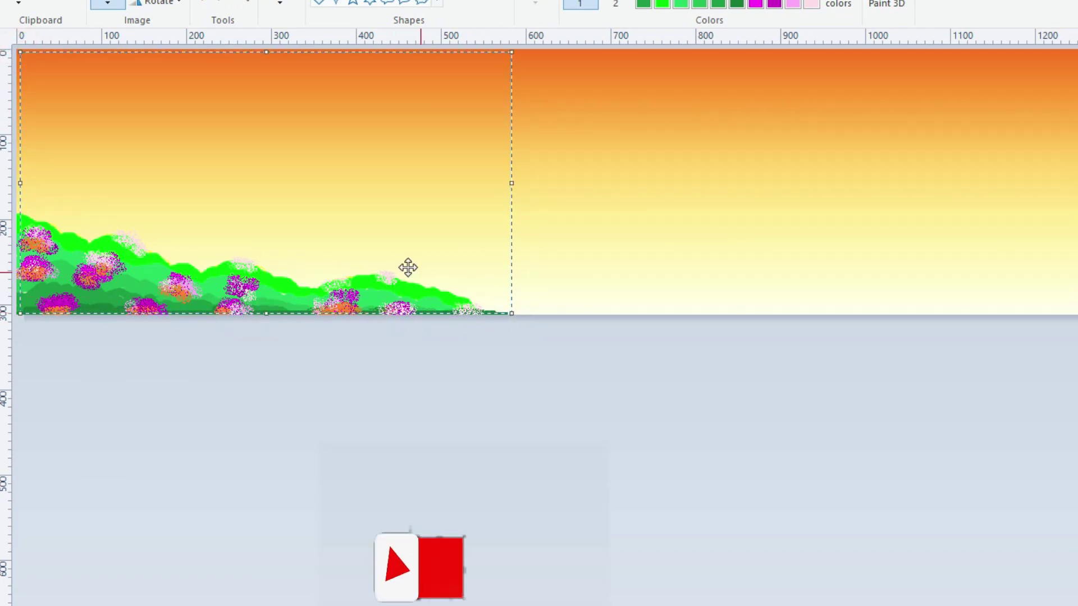
right_click(200, 157)
click(241, 186)
Place a horizontally flipped copy of the hills on the right and add a dark green base line
right_click(152, 102)
click(206, 151)
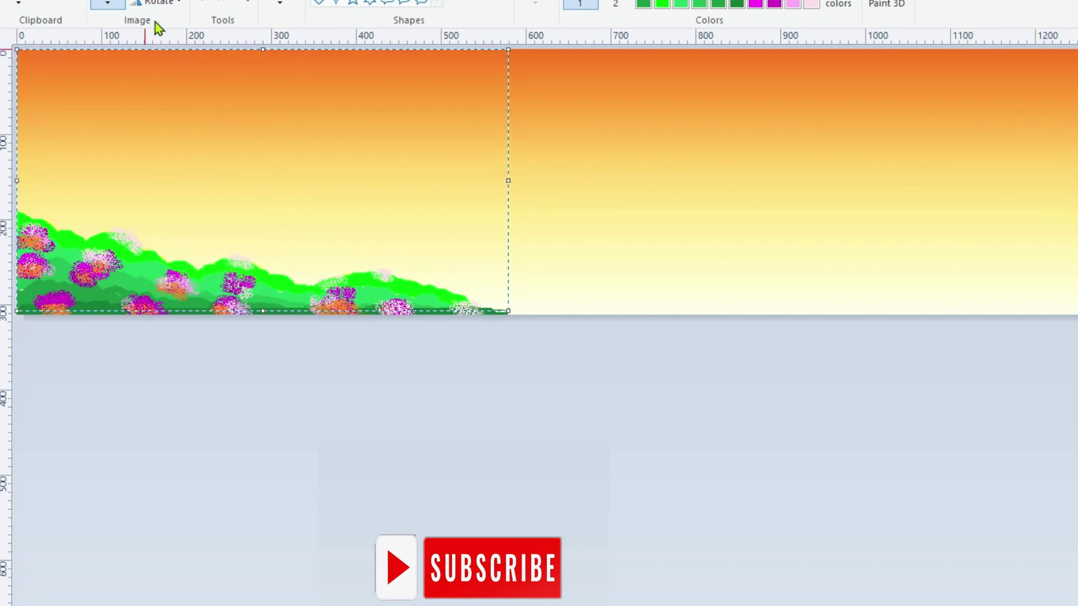
click(157, 3)
click(158, 96)
mouse_move(166, 169)
mouse_down()
mouse_move(791, 209)
mouse_move(747, 179)
mouse_up()
click(620, 382)
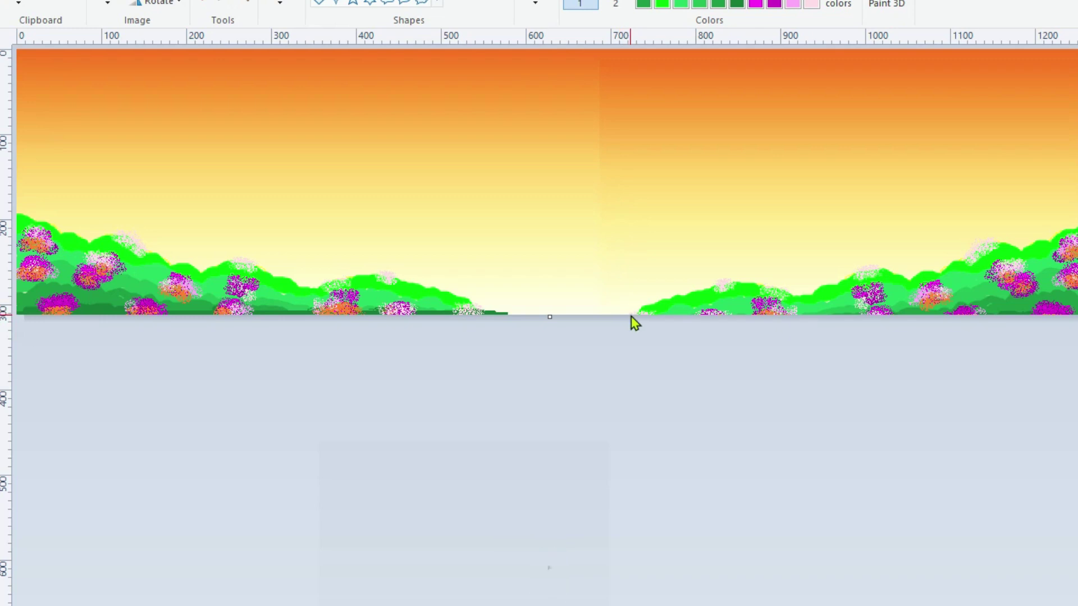
click(223, 2)
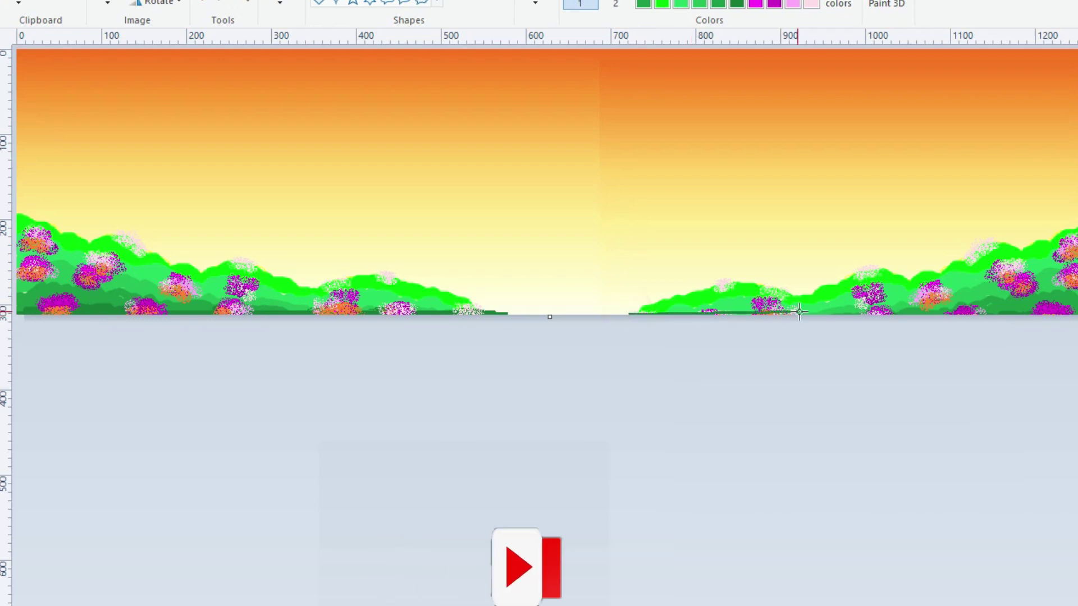
drag(632, 312, 1073, 312)
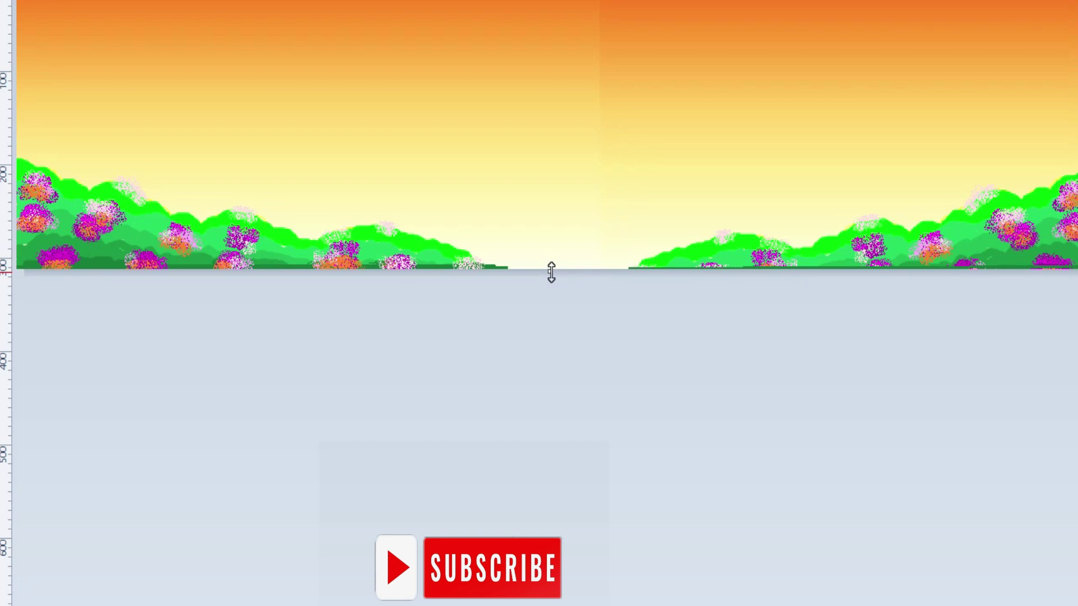
Extend the canvas downward and rectangle-select the whole sky and hills
drag(550, 271, 548, 568)
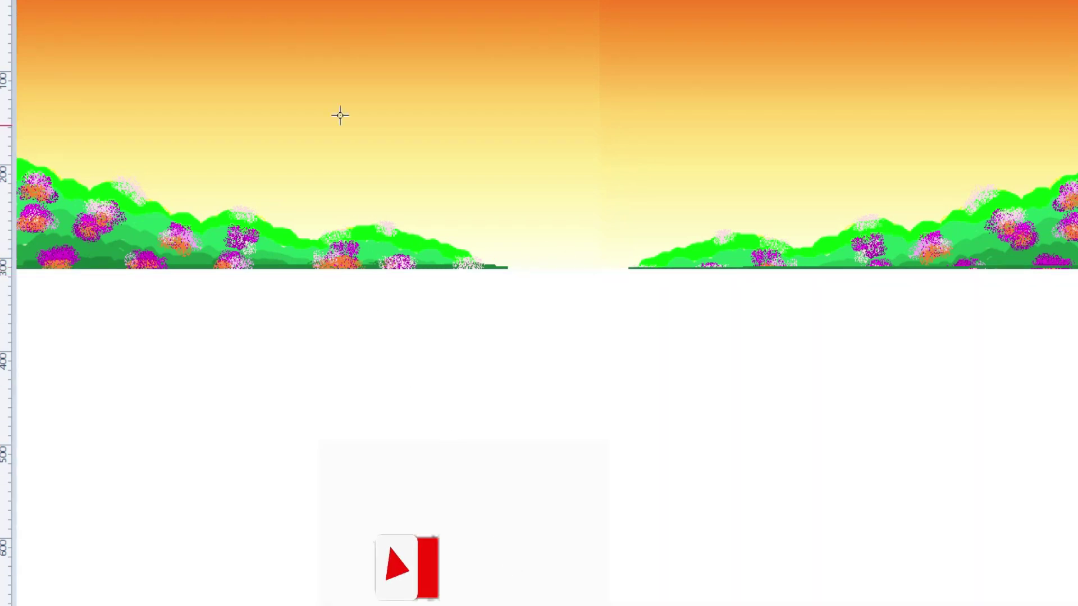
click(98, 1)
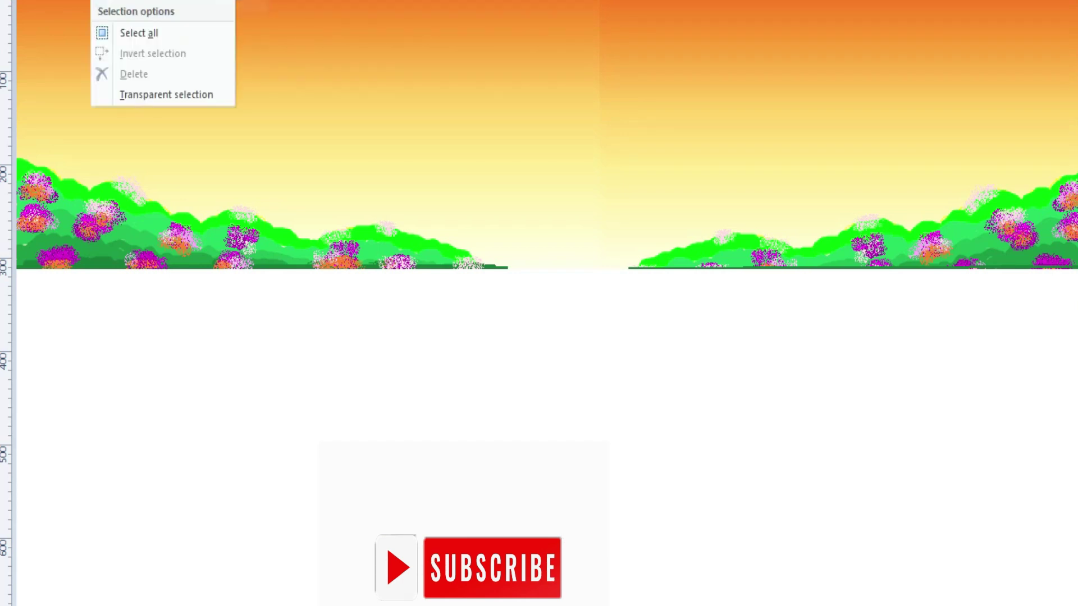
click(96, 12)
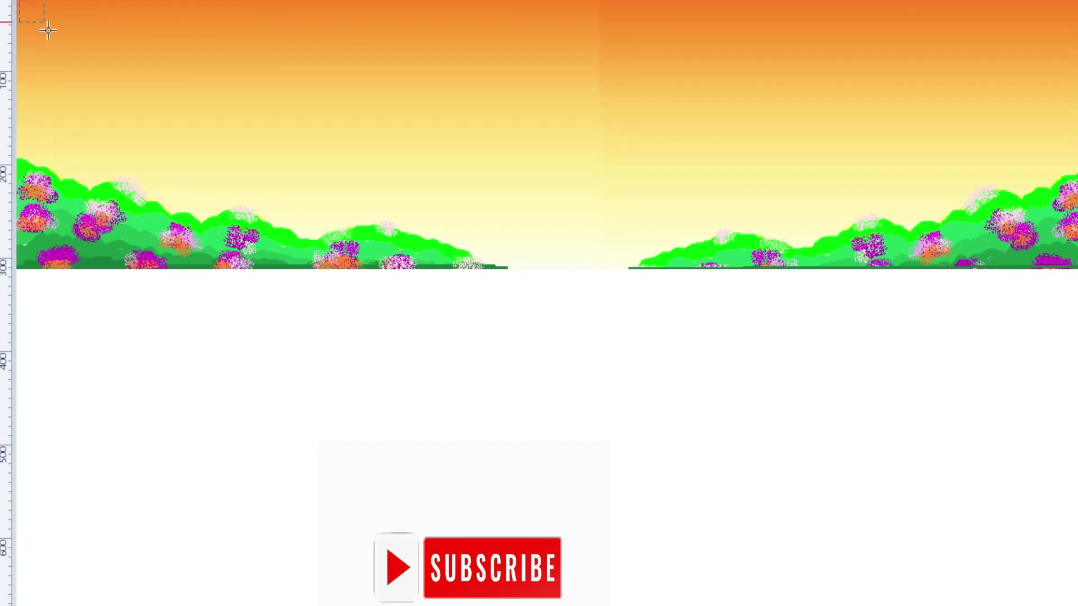
drag(48, 31, 1075, 268)
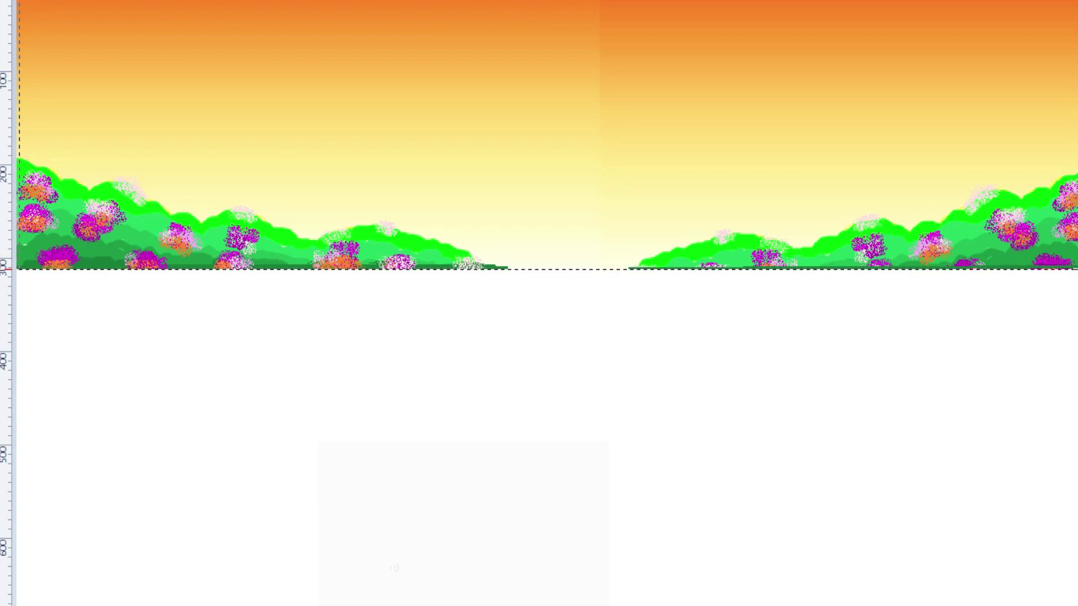
Paste a vertically flipped copy of the scene below the horizon as a reflection
right_click(273, 62)
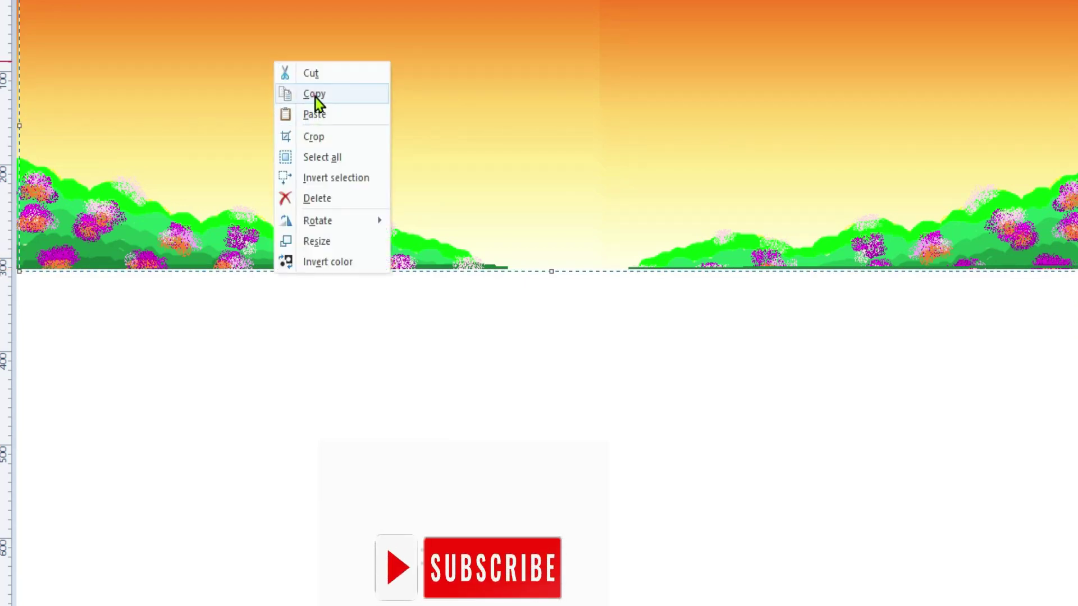
click(314, 93)
right_click(214, 79)
click(255, 133)
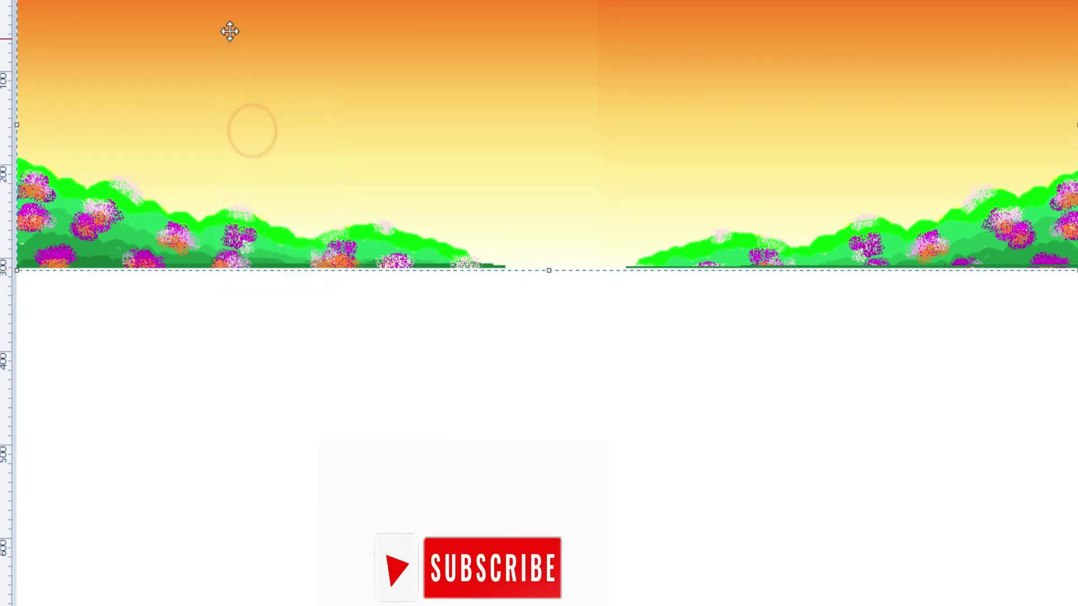
click(149, 10)
mouse_move(325, 165)
mouse_down()
mouse_move(293, 444)
mouse_move(316, 457)
mouse_move(312, 436)
mouse_move(330, 442)
mouse_move(322, 449)
mouse_up()
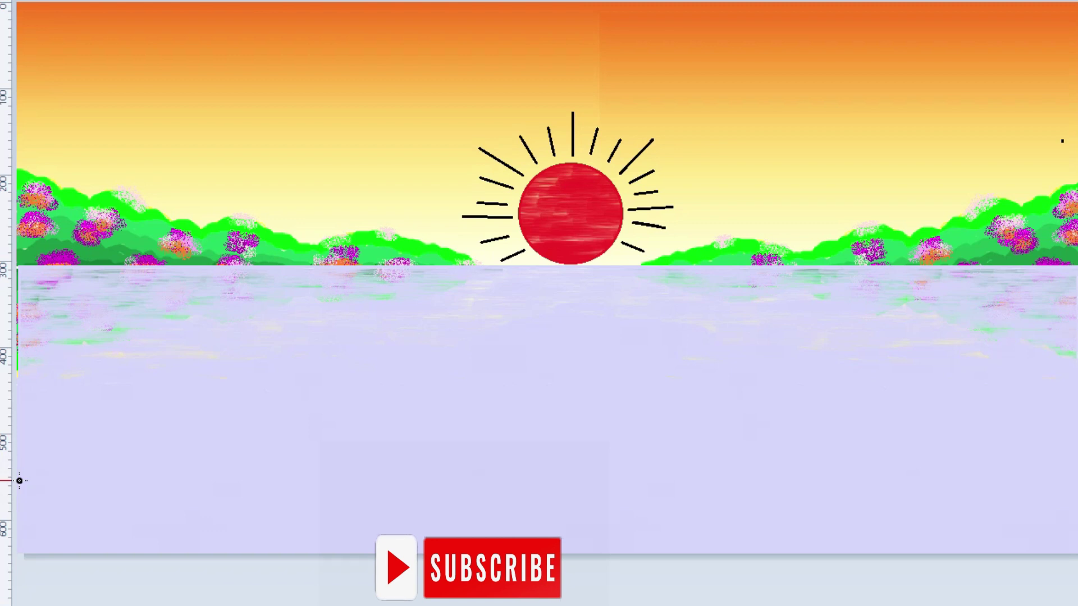
Brush a black hilly shoreline along the bottom, fill beneath it, and raise the left hill
drag(19, 481, 152, 519)
drag(236, 523, 529, 536)
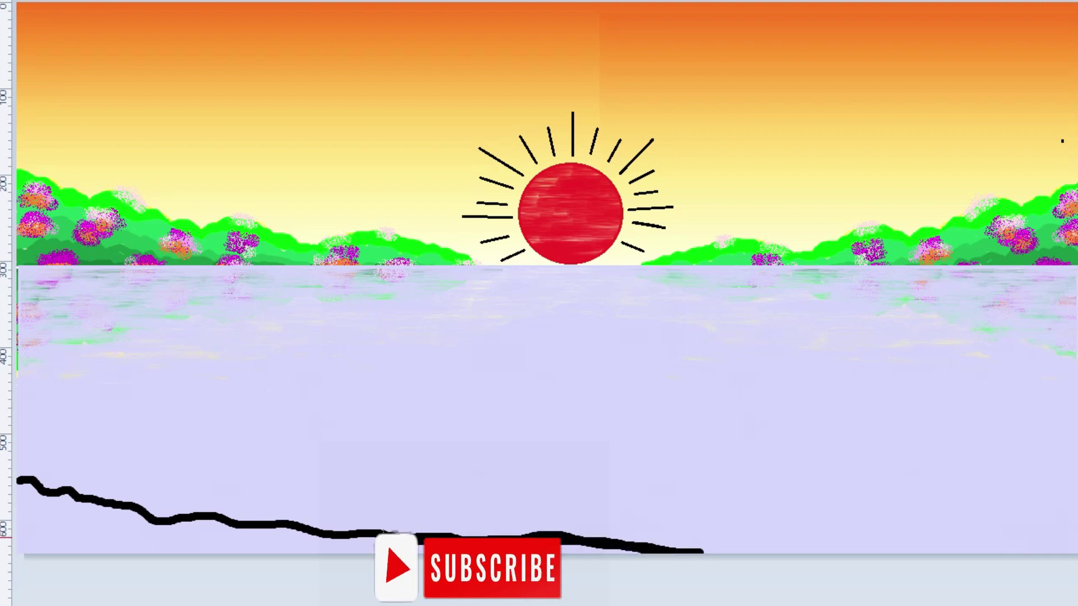
click(382, 549)
drag(570, 551, 676, 550)
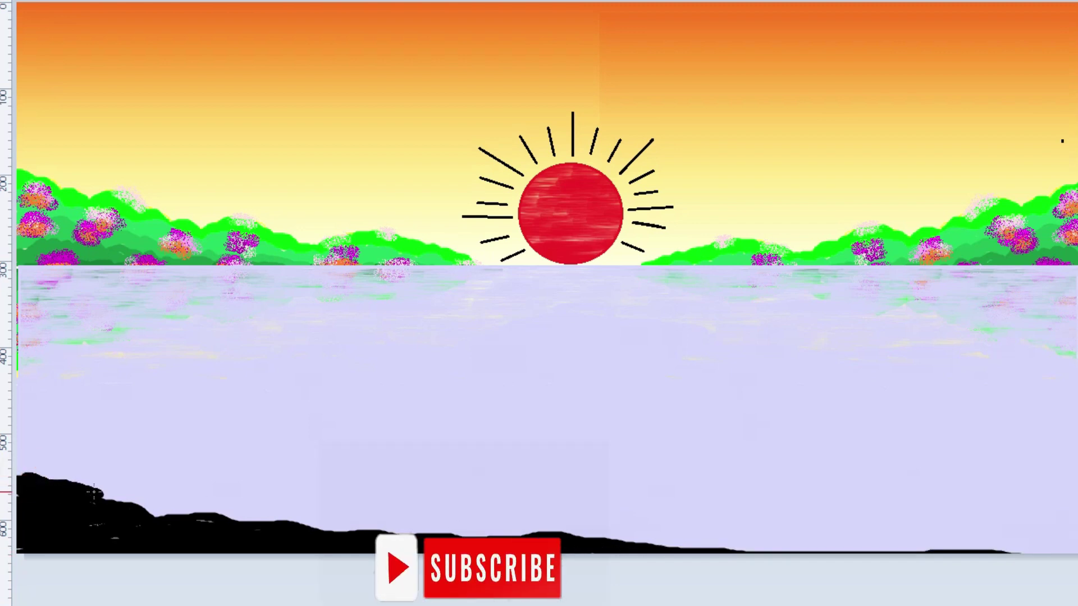
drag(71, 478, 206, 529)
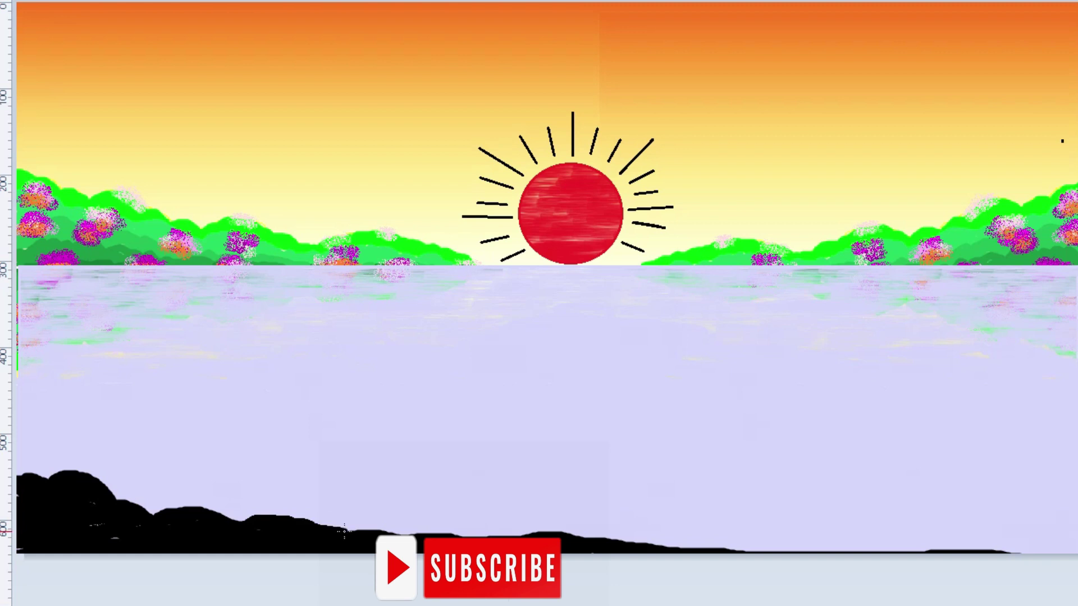
drag(430, 535, 522, 531)
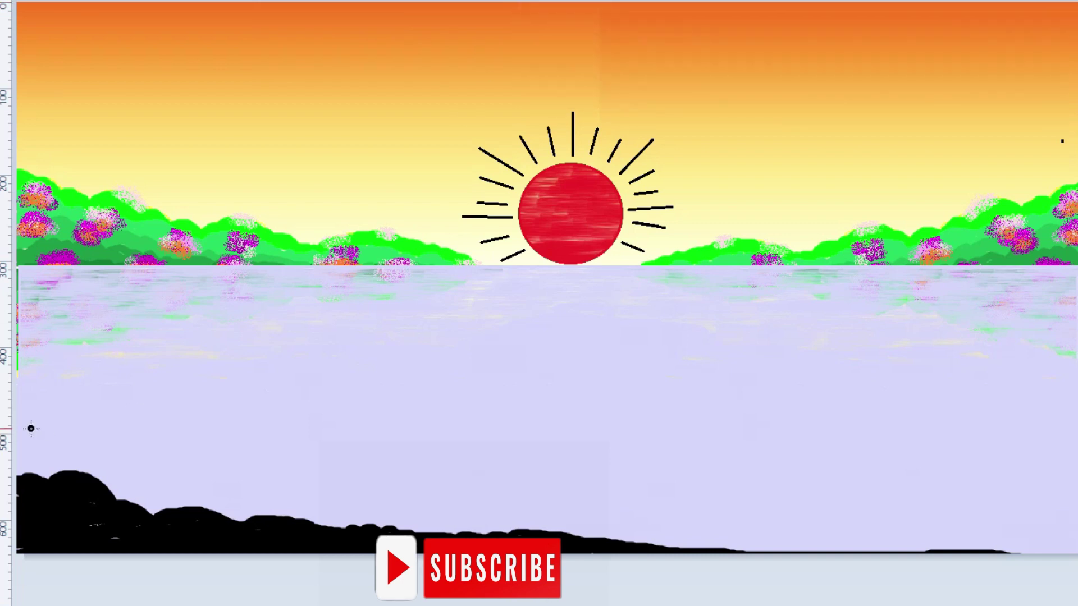
Paint a spiky green grass tuft with a red flower on the lower-left black shore
mouse_move(49, 478)
mouse_down()
mouse_move(27, 423)
mouse_move(39, 416)
mouse_up()
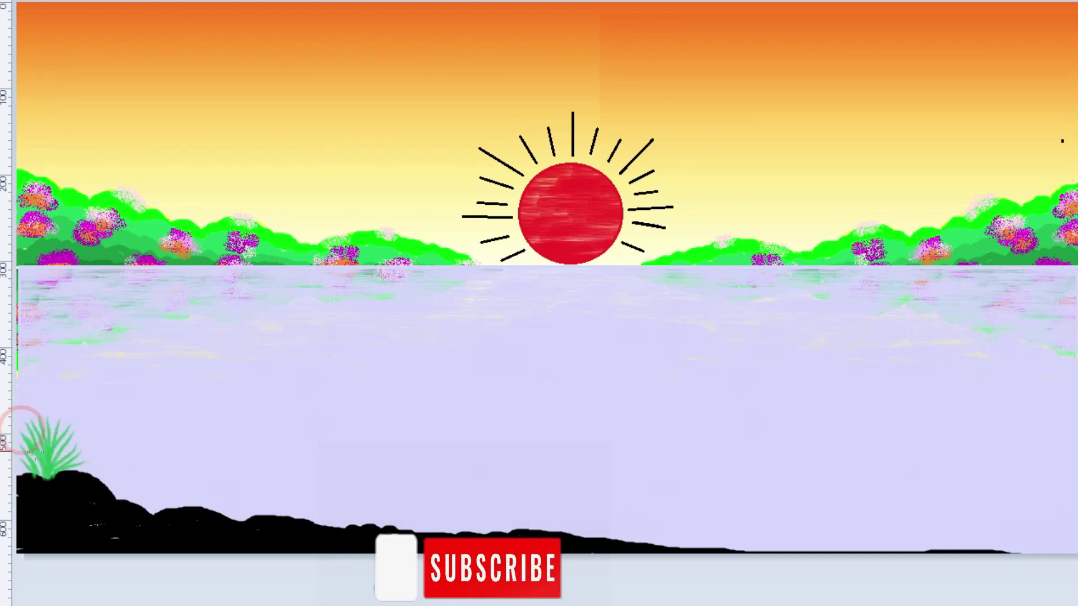
mouse_move(21, 433)
mouse_down()
mouse_move(87, 441)
mouse_move(84, 457)
mouse_up()
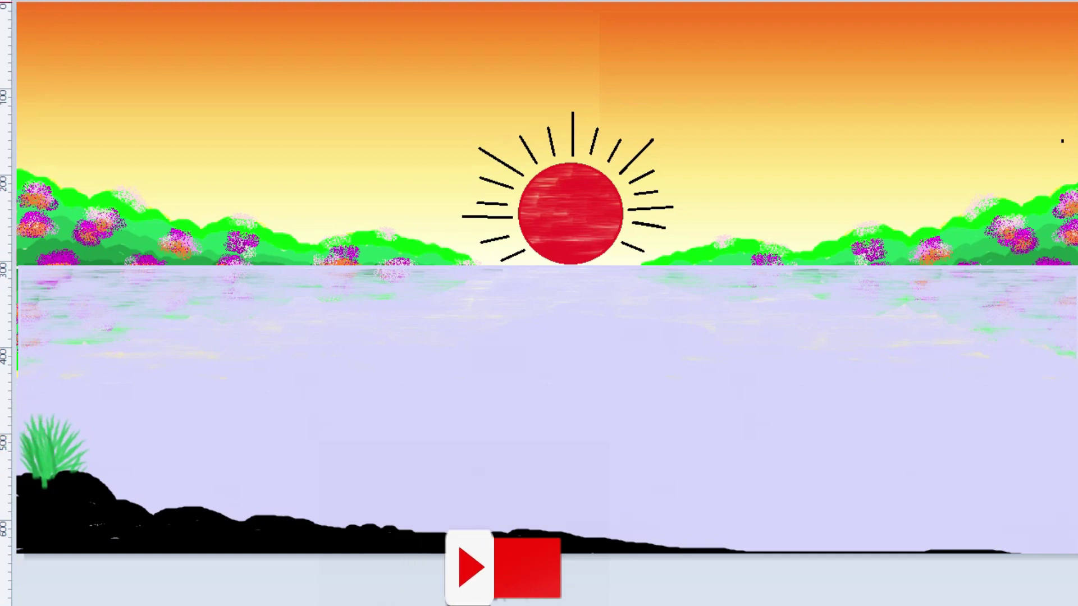
drag(48, 468, 79, 458)
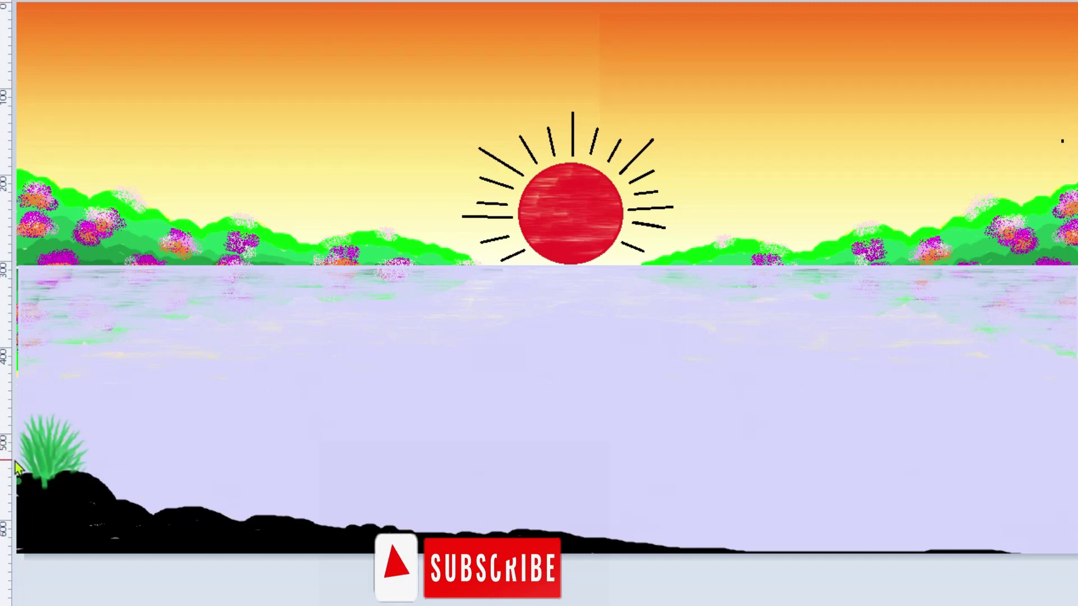
drag(68, 443, 41, 450)
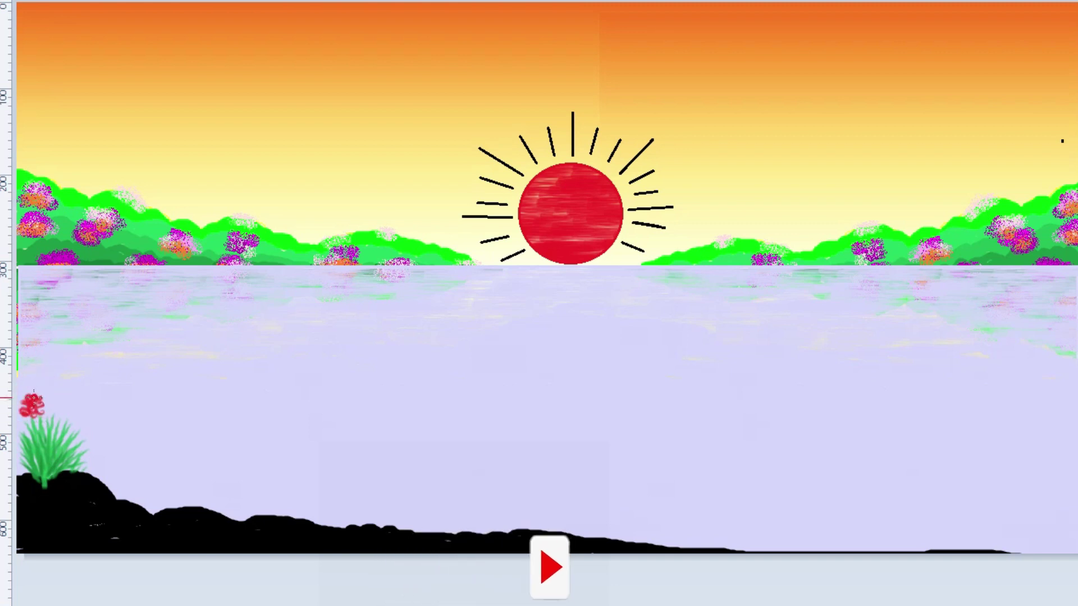
click(135, 10)
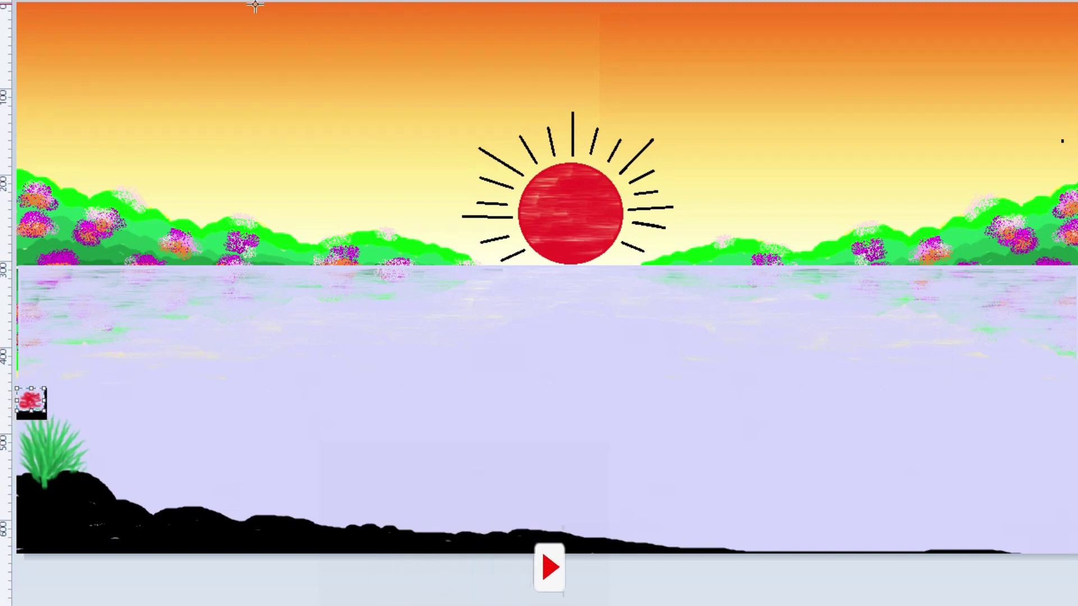
Copy the red flower and paste a second one beside the original
key(Escape)
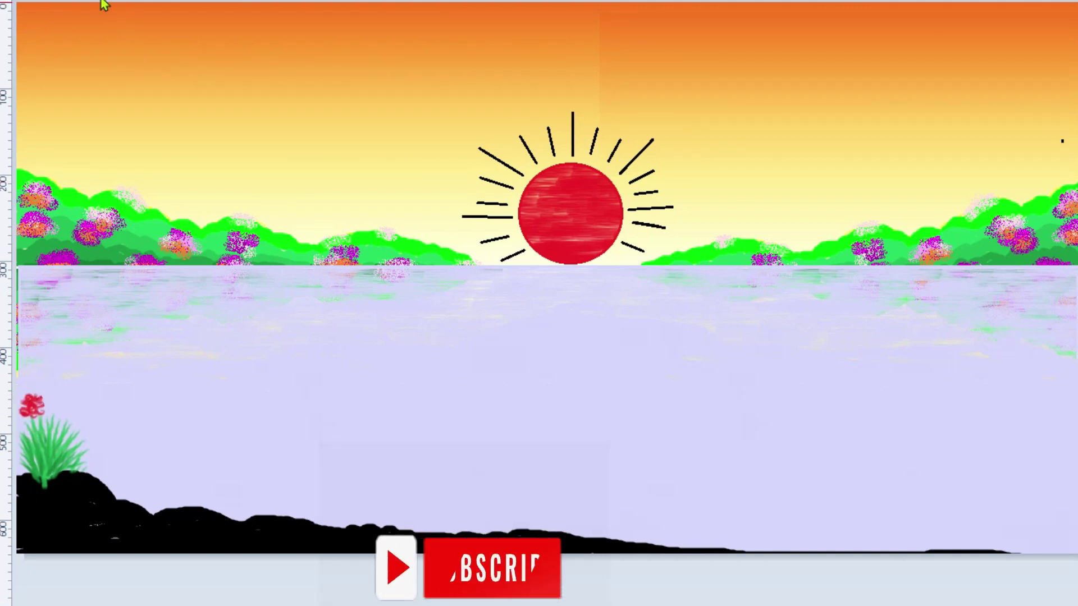
click(102, 3)
click(141, 0)
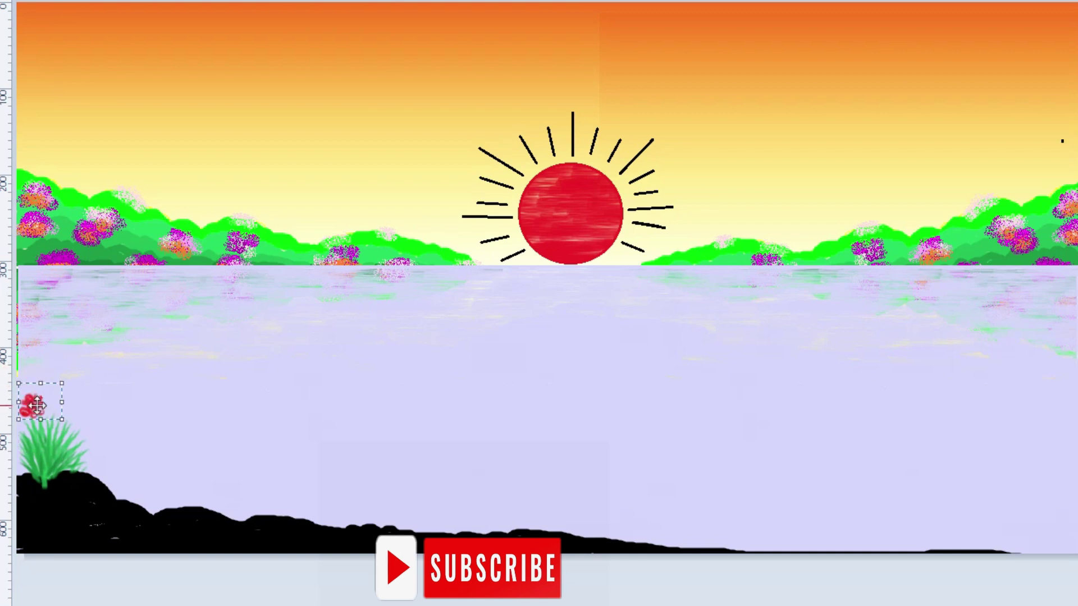
right_click(37, 405)
click(74, 432)
right_click(66, 347)
click(111, 402)
mouse_move(36, 21)
mouse_down()
mouse_move(83, 426)
mouse_move(67, 411)
mouse_up()
Turn on transparent selection and paste a third flower beside the grass
click(106, 1)
click(129, 110)
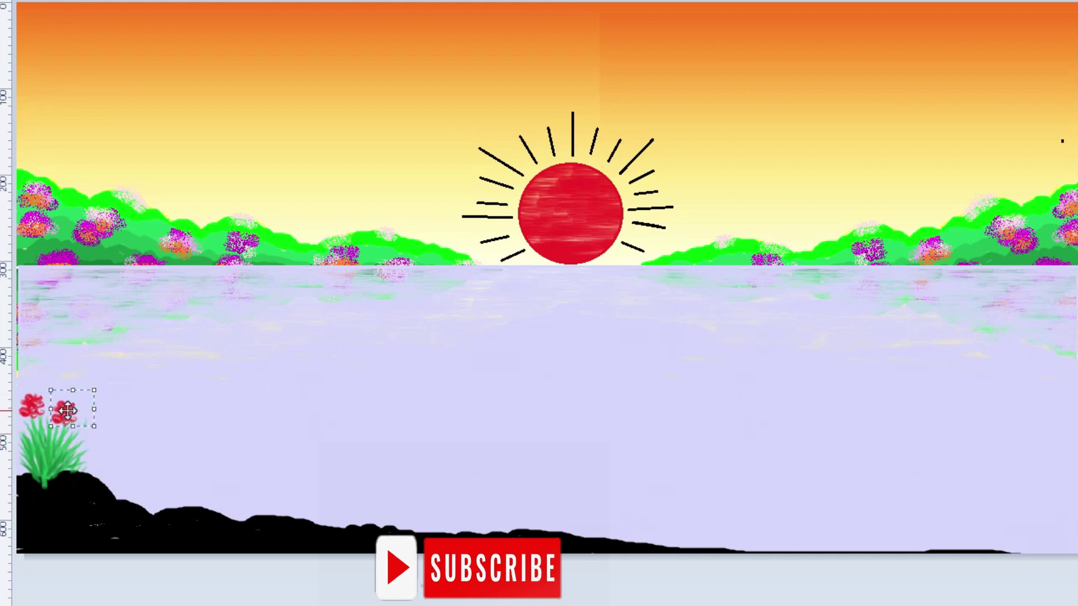
right_click(49, 88)
click(96, 142)
drag(34, 19, 103, 431)
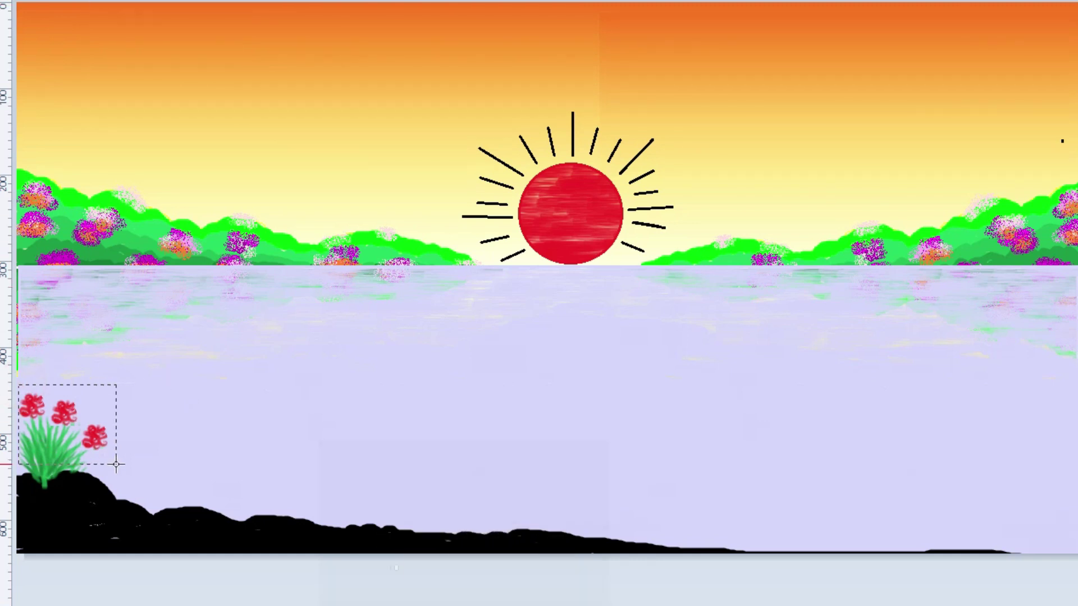
Copy the flowering plant and paste two copies further along the shoreline
right_click(53, 438)
click(104, 467)
right_click(132, 349)
click(182, 406)
drag(61, 48, 199, 469)
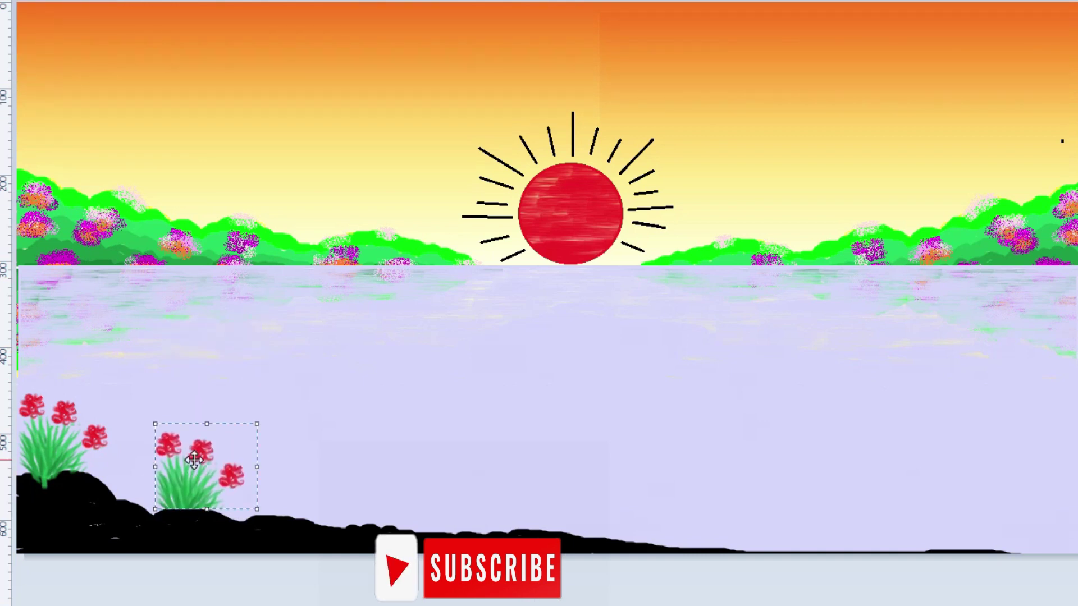
right_click(365, 492)
click(413, 540)
mouse_move(55, 62)
mouse_down()
mouse_move(438, 511)
mouse_move(531, 505)
mouse_up()
Paste more plants onto the shore, then undo the last two placements
key(ctrl+v)
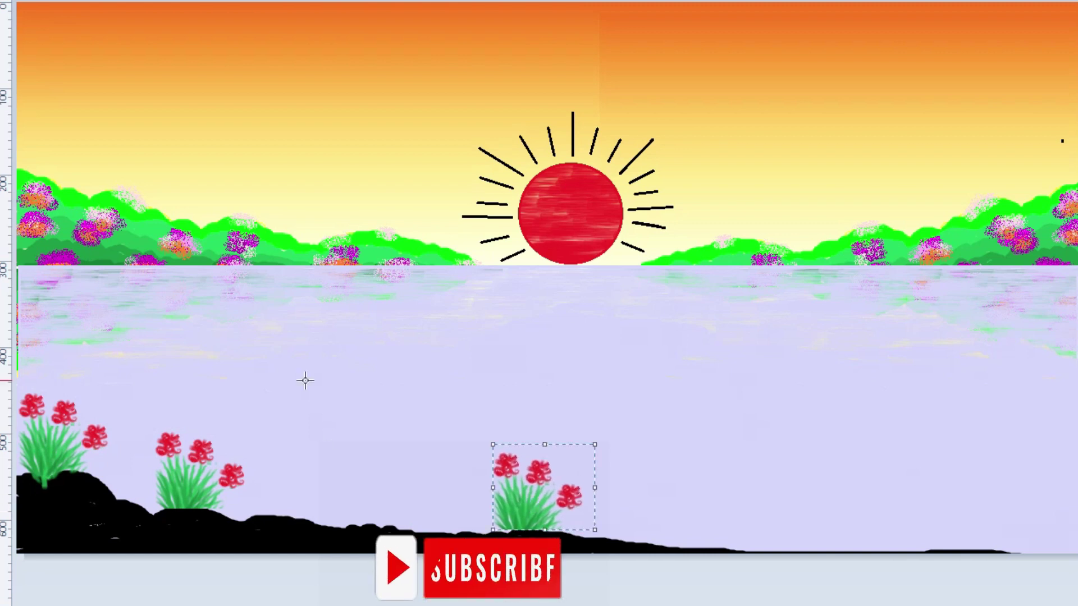
mouse_move(59, 53)
mouse_down()
mouse_move(354, 484)
mouse_move(377, 493)
mouse_up()
right_click(365, 508)
click(356, 362)
mouse_move(67, 44)
mouse_down()
mouse_move(868, 511)
mouse_move(1048, 535)
mouse_up()
key(ctrl+z)
key(ctrl+z)
key(ctrl+z)
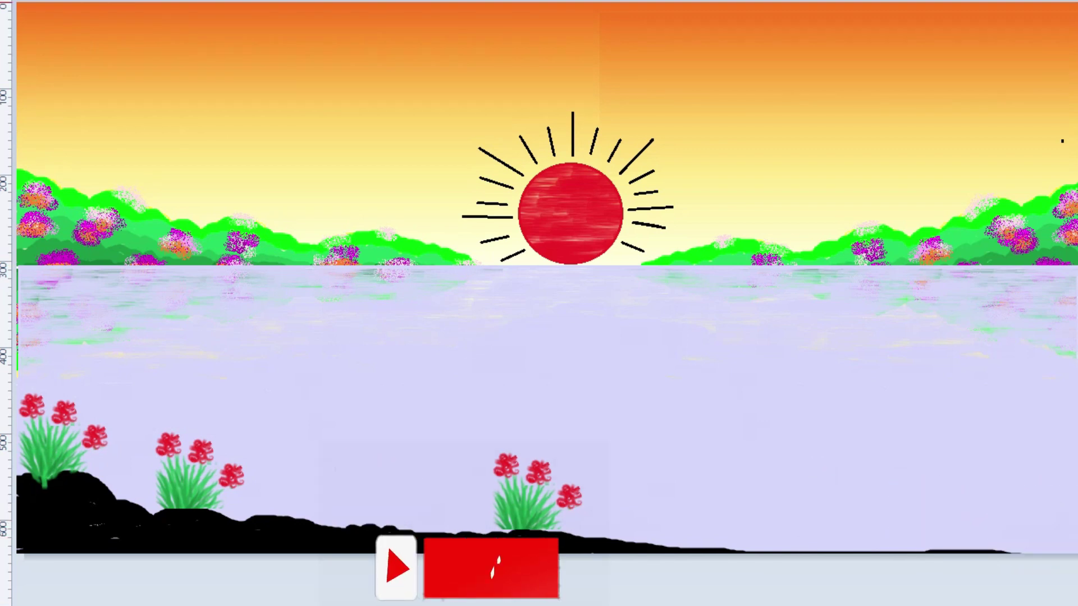
key(ctrl+z)
key(ctrl+z)
Add a narrowed plant copy and a horizontally flipped clump on the shoreline
right_click(106, 373)
click(145, 421)
drag(42, 45, 222, 466)
mouse_move(292, 453)
mouse_down()
mouse_move(264, 451)
mouse_move(278, 492)
mouse_up()
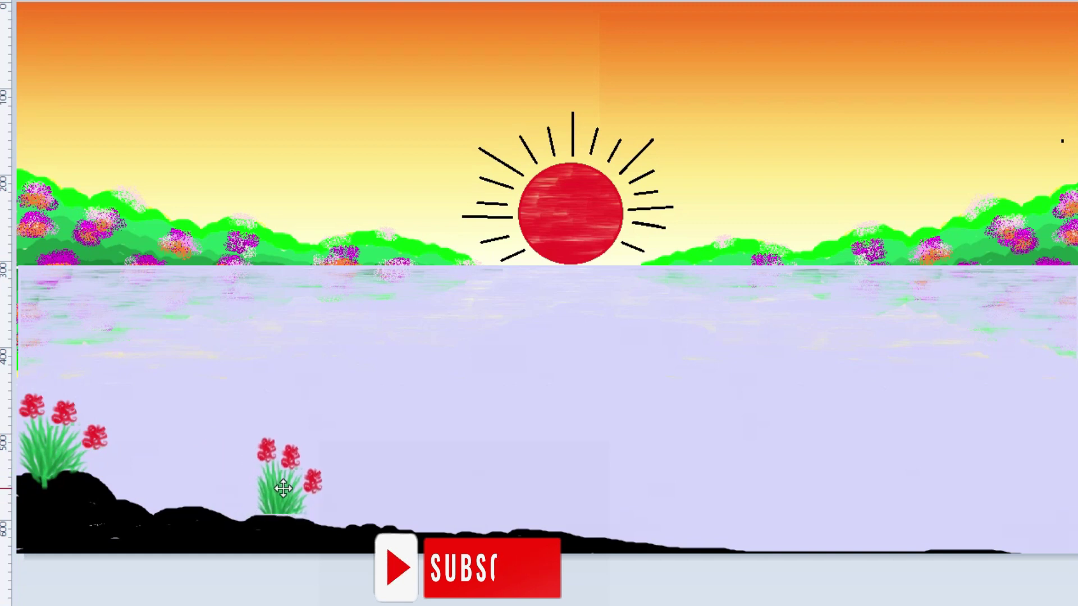
right_click(231, 344)
click(271, 392)
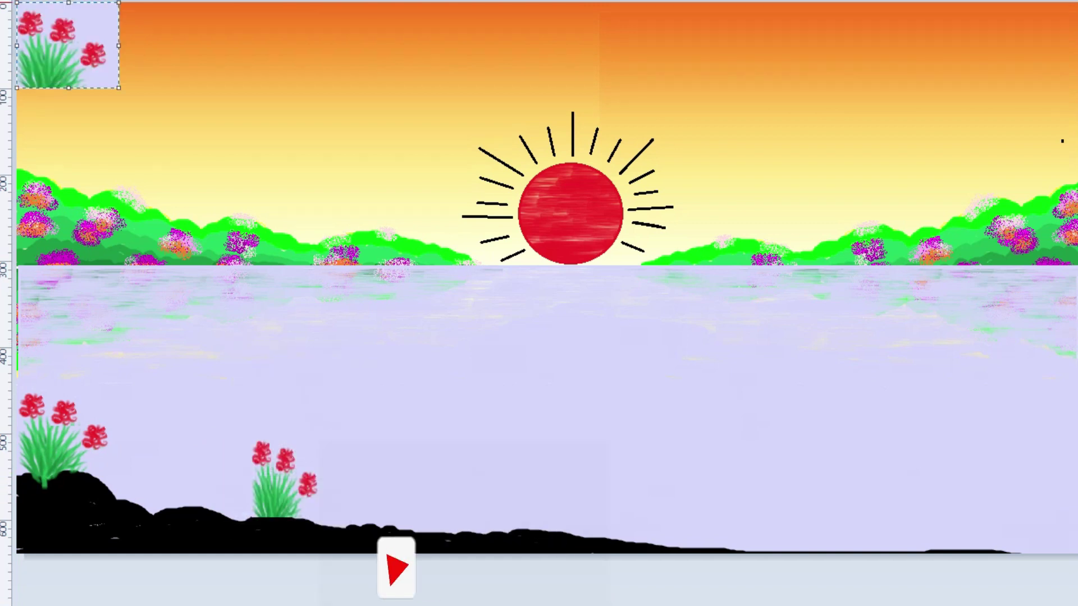
click(163, 48)
mouse_move(96, 88)
mouse_down()
mouse_move(227, 491)
mouse_move(194, 488)
mouse_move(230, 484)
mouse_up()
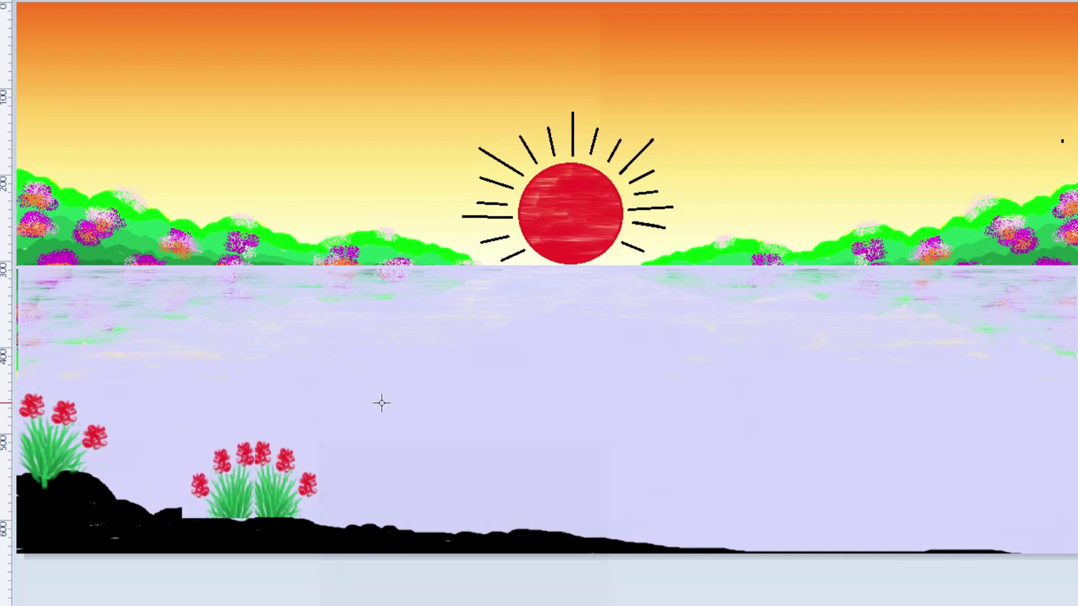
Paste a clump on the right shoreline and a flipped clump in the middle water
key(ctrl+v)
mouse_move(67, 55)
mouse_down()
mouse_move(534, 376)
mouse_move(758, 507)
mouse_move(874, 526)
mouse_up()
right_click(368, 331)
click(393, 377)
right_click(68, 34)
click(168, 49)
mouse_move(66, 54)
mouse_down()
mouse_move(640, 409)
mouse_move(811, 528)
mouse_up()
Place a clump on the middle shore and a flipped, narrowed clump in the water
right_click(297, 376)
click(339, 418)
mouse_move(66, 55)
mouse_down()
mouse_move(584, 498)
mouse_move(573, 490)
mouse_up()
right_click(362, 393)
click(404, 438)
mouse_move(80, 53)
mouse_down()
mouse_move(325, 313)
mouse_move(415, 390)
mouse_move(488, 495)
mouse_up()
click(168, 46)
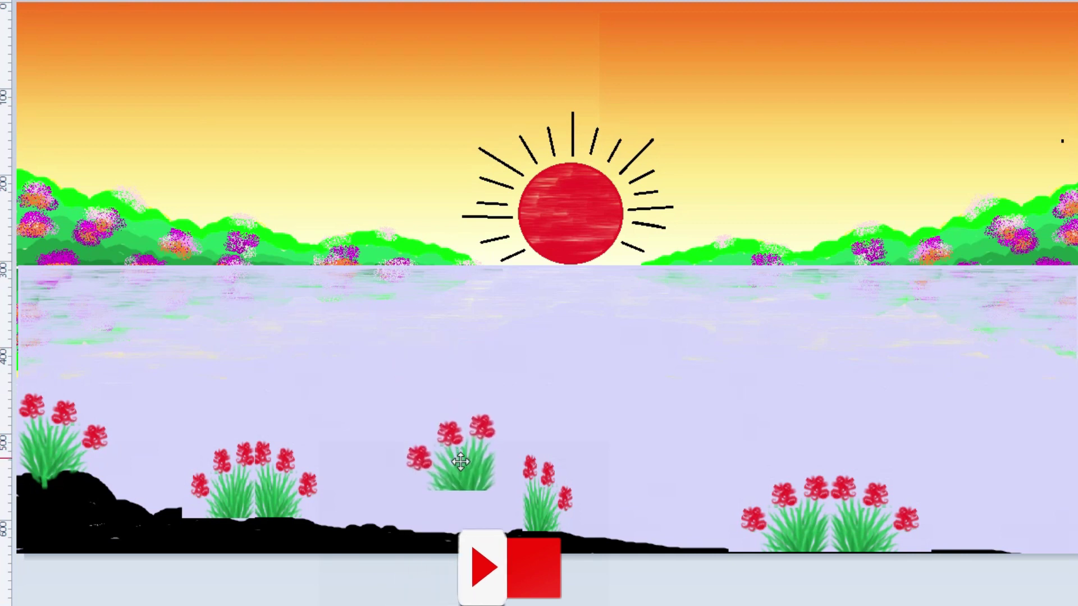
drag(420, 496, 473, 497)
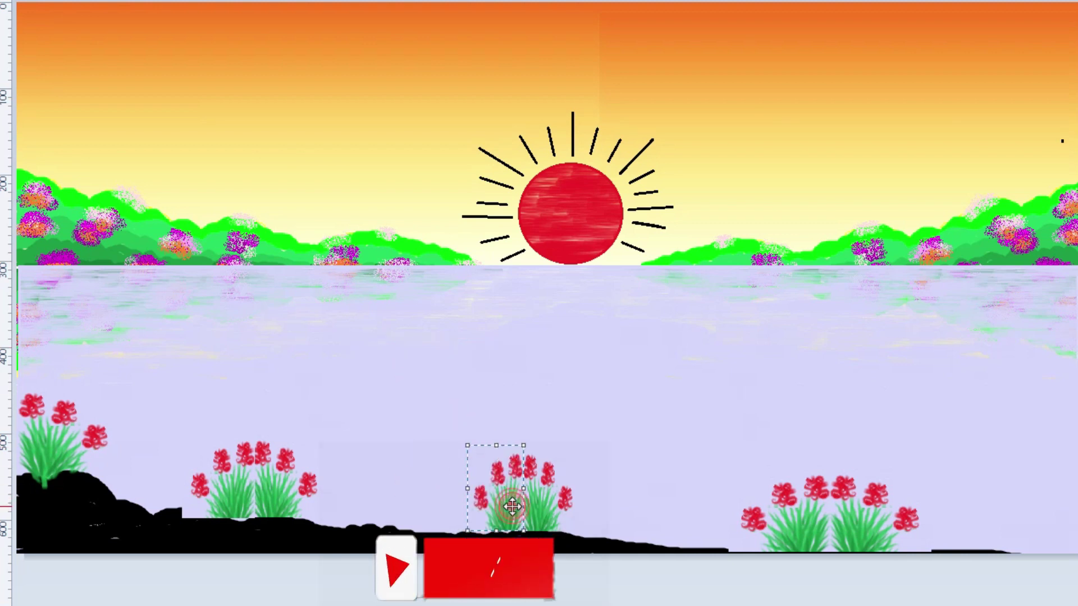
click(397, 430)
Paste one more clump with a transparent background onto the shore
key(ctrl+v)
mouse_move(51, 42)
mouse_down()
mouse_move(130, 528)
mouse_move(1054, 511)
mouse_up()
click(140, 111)
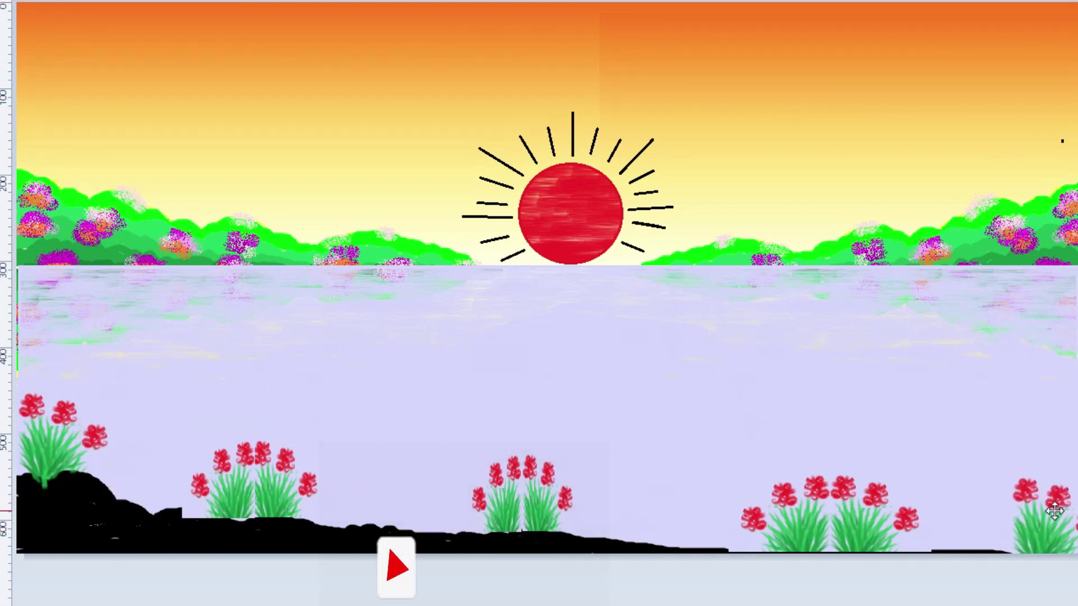
Place a horizontally flipped flower clump on the shore right of centre
right_click(145, 78)
click(181, 130)
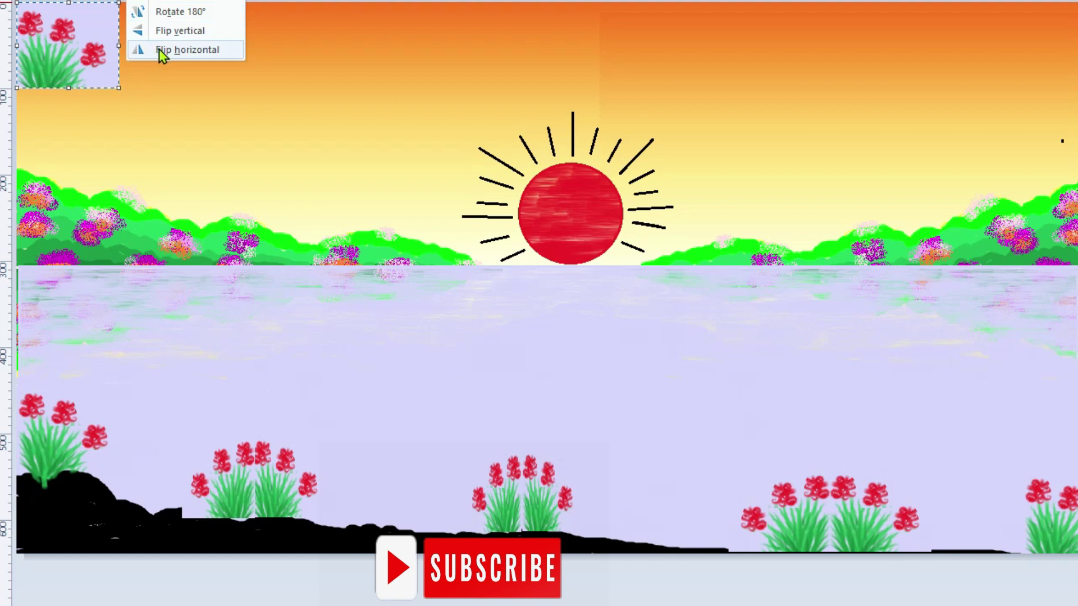
click(161, 52)
drag(71, 56, 669, 522)
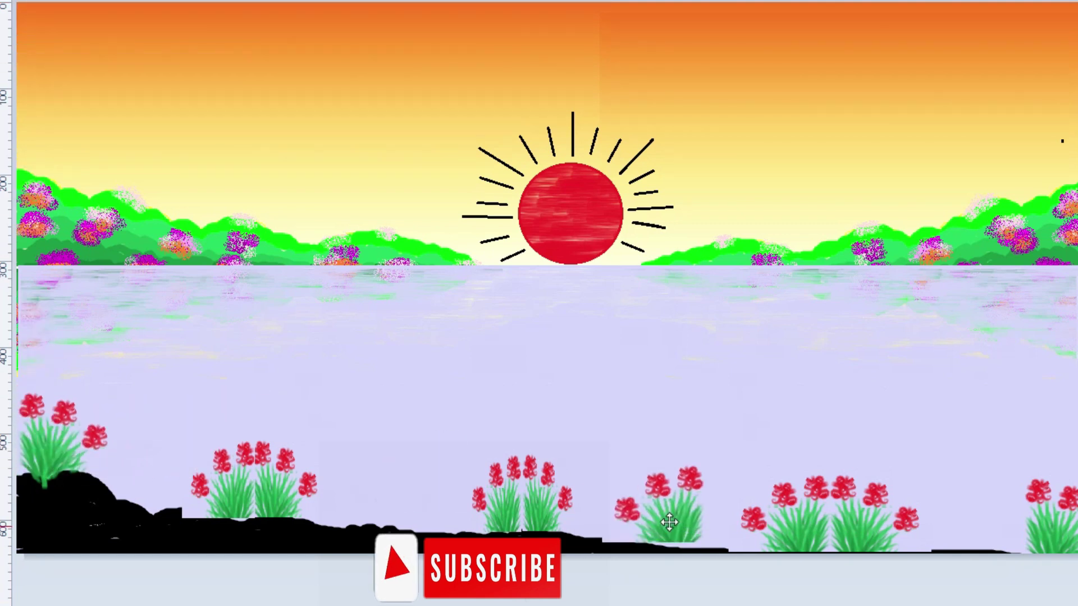
drag(669, 522, 671, 519)
Delete an extra pasted clump and extend the black ground along both shores
right_click(124, 347)
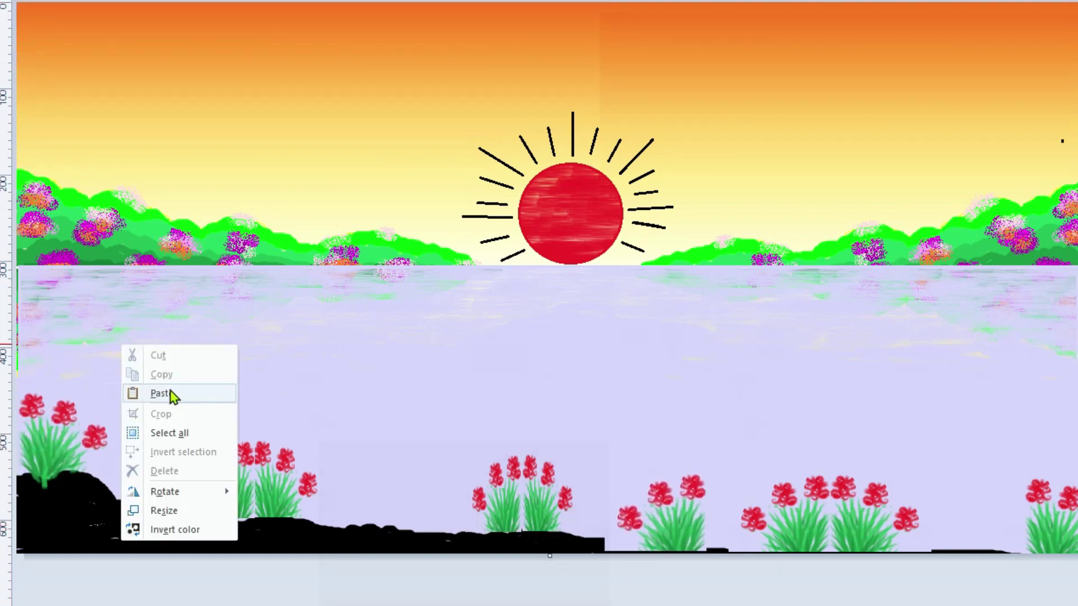
click(172, 396)
drag(70, 42, 249, 111)
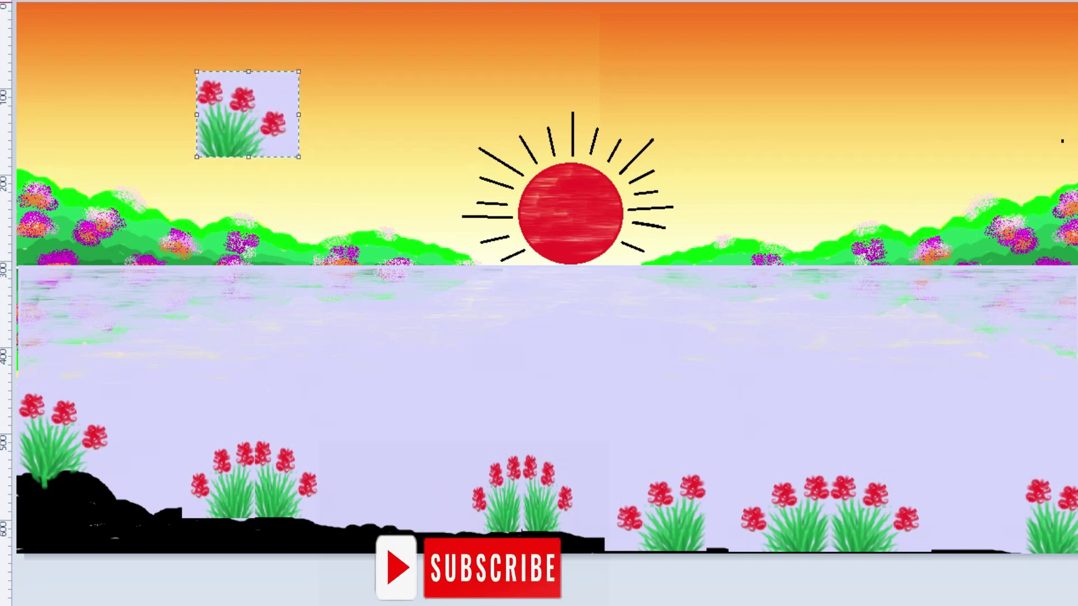
key(Delete)
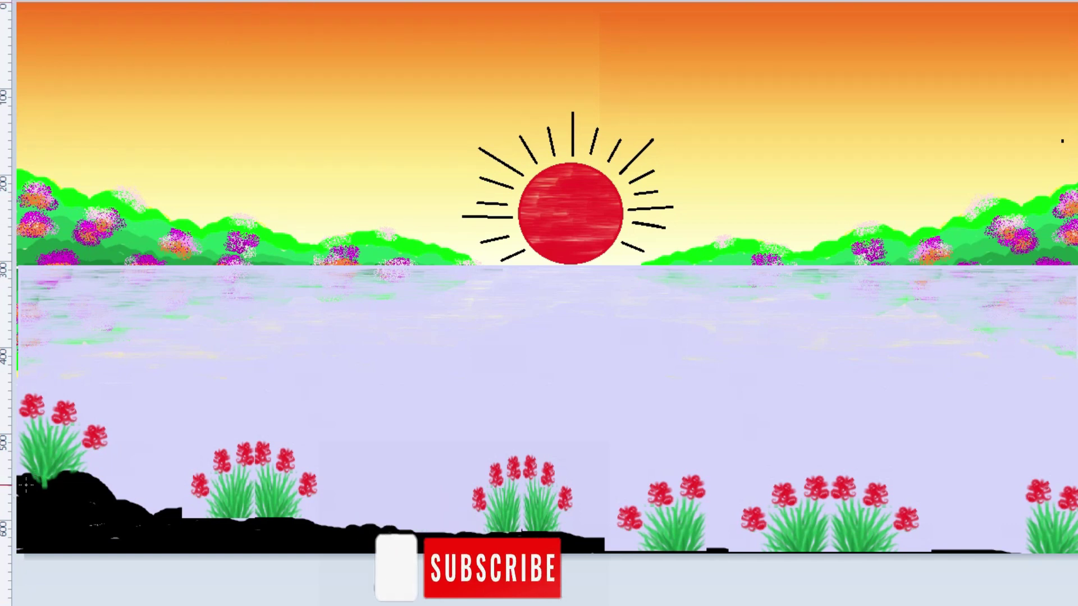
drag(176, 540, 479, 539)
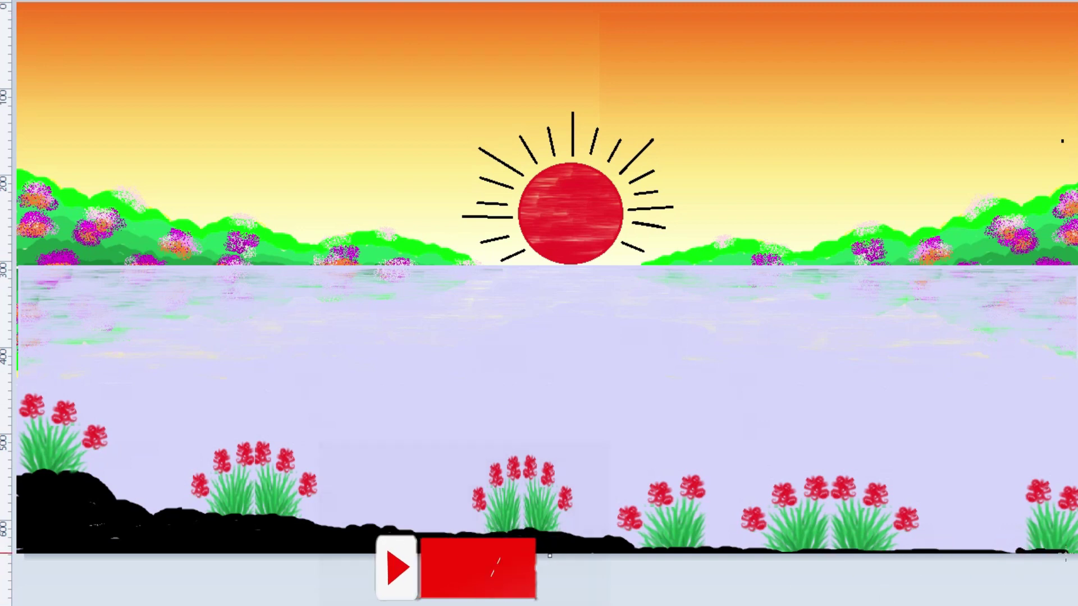
drag(1017, 550, 921, 550)
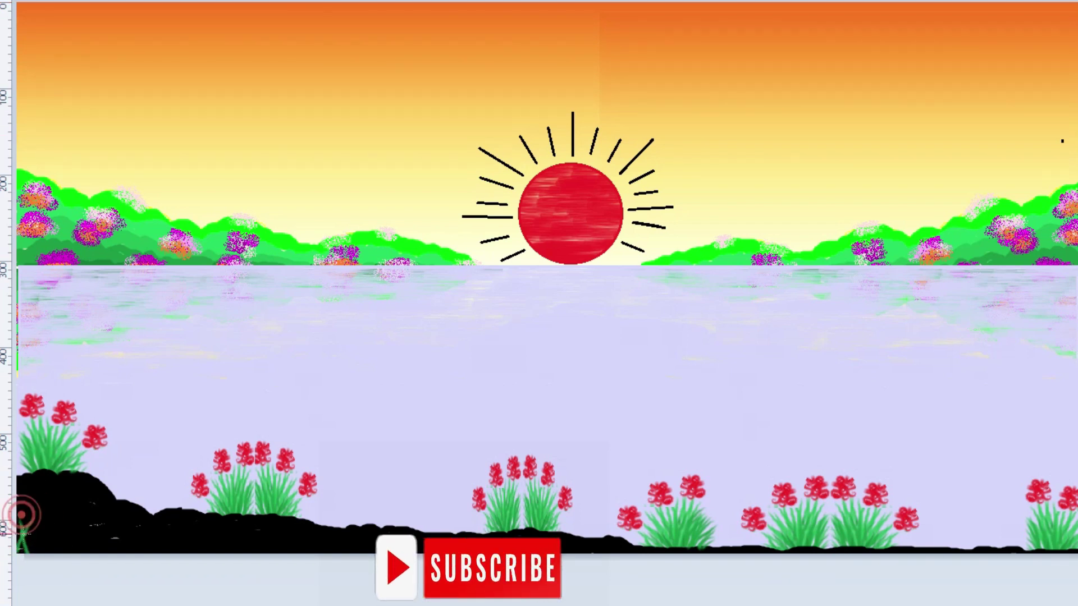
Add grass at the bottom-left, then copy the small flower and paste one copy onto the ground
drag(52, 533, 22, 528)
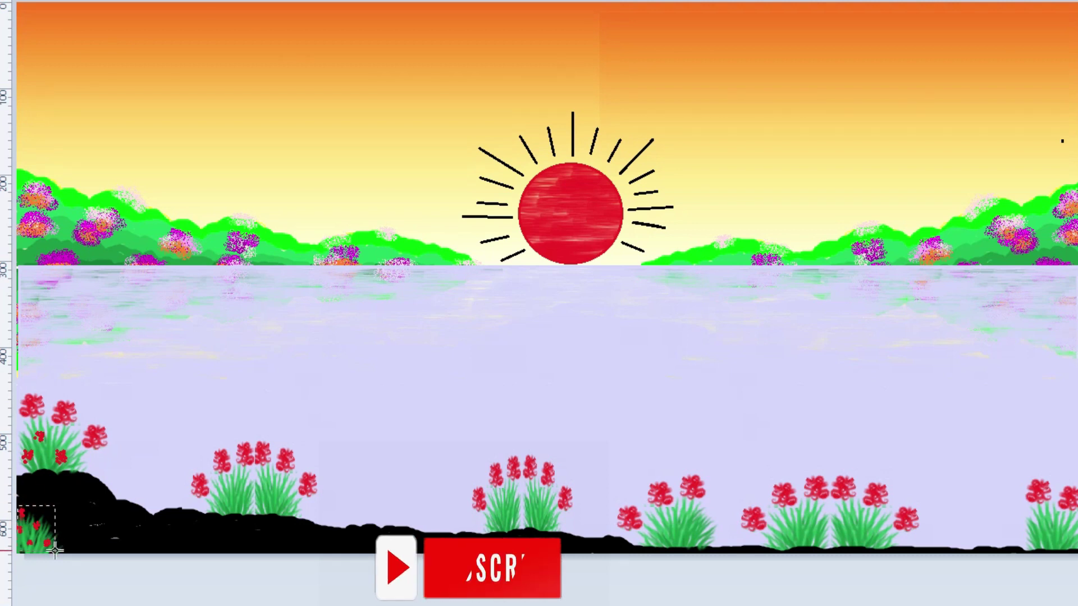
drag(17, 505, 57, 555)
right_click(34, 538)
click(76, 372)
key(ctrl+v)
mouse_move(30, 25)
mouse_down()
mouse_move(120, 538)
mouse_move(198, 547)
mouse_up()
Paste three more small flower copies along the black ground toward the middle
right_click(197, 542)
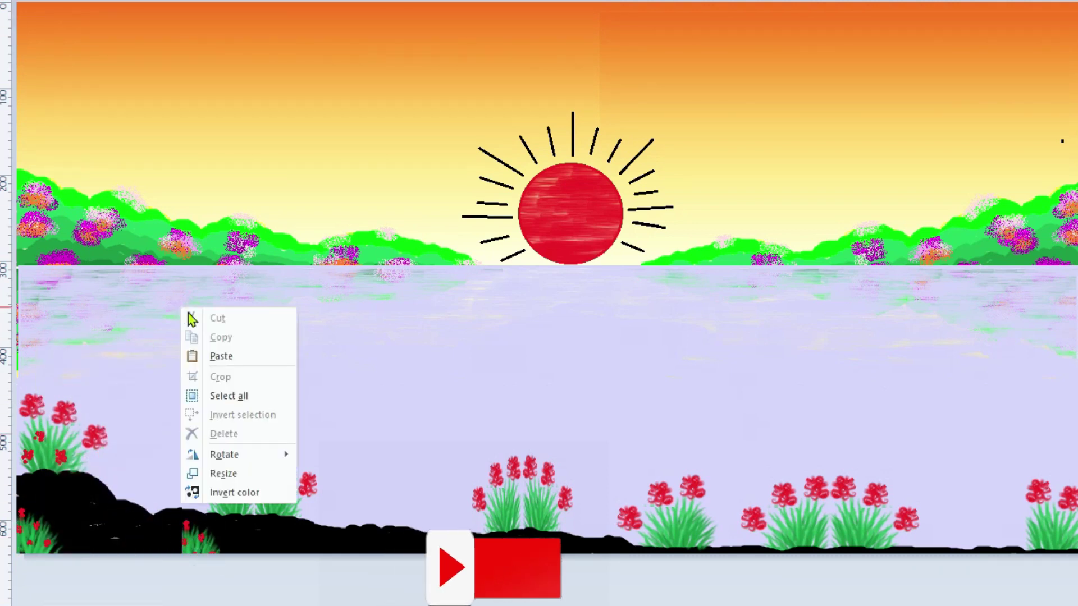
click(219, 354)
drag(33, 34, 158, 548)
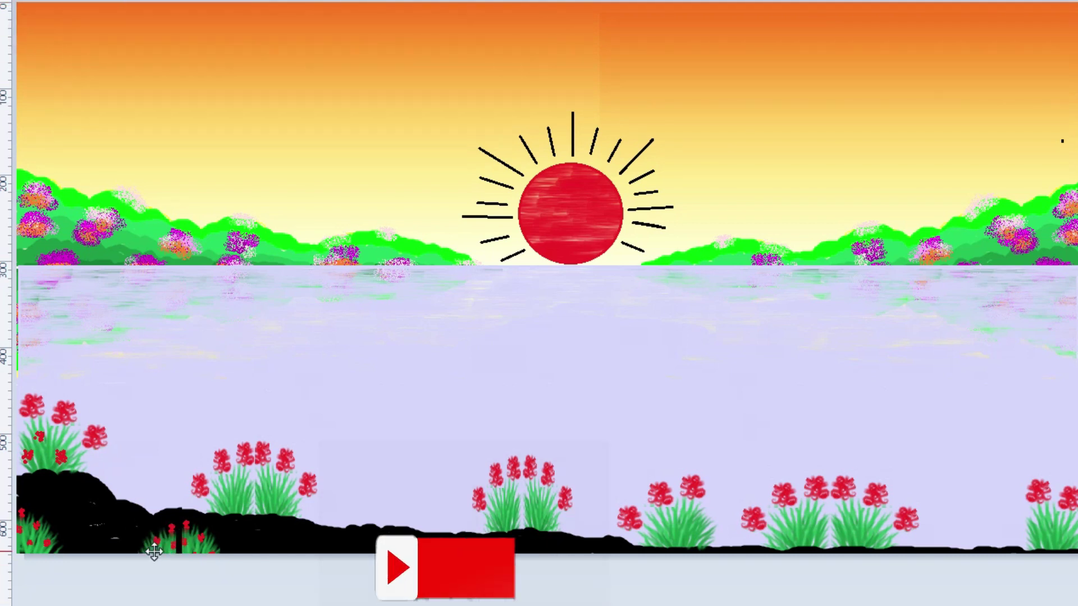
right_click(270, 408)
click(286, 419)
mouse_move(31, 28)
mouse_down()
mouse_move(345, 530)
mouse_move(378, 530)
mouse_up()
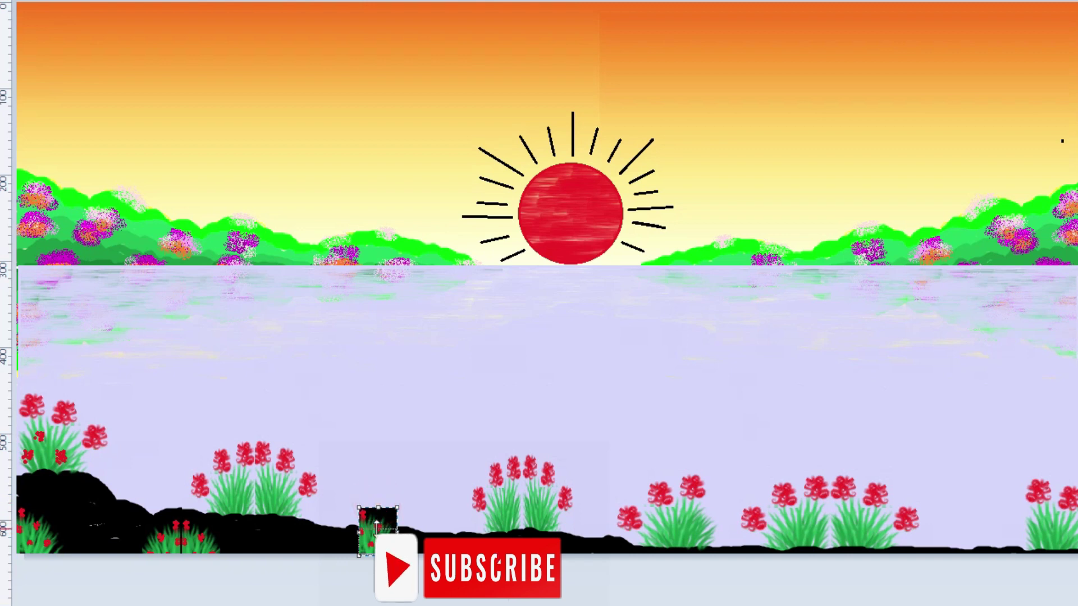
right_click(354, 402)
click(370, 412)
drag(31, 33, 337, 543)
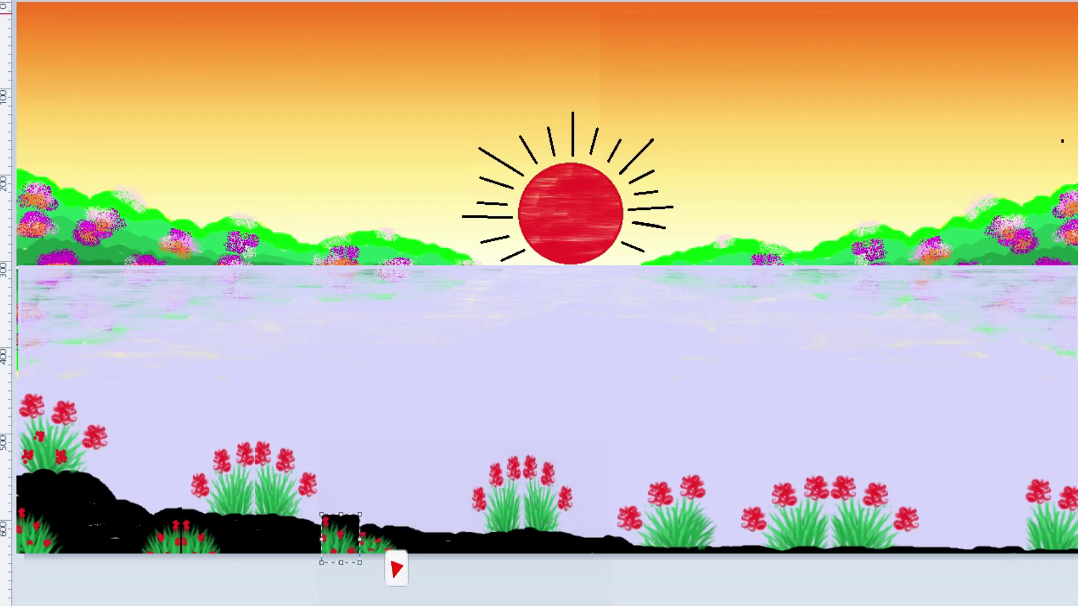
Paste another flower copy and squash it into a low strip on the ground
right_click(377, 539)
click(452, 510)
drag(31, 36, 310, 446)
key(ctrl+z)
mouse_move(19, 38)
mouse_down()
mouse_move(316, 329)
mouse_move(332, 319)
mouse_move(600, 549)
mouse_move(590, 542)
mouse_up()
click(580, 487)
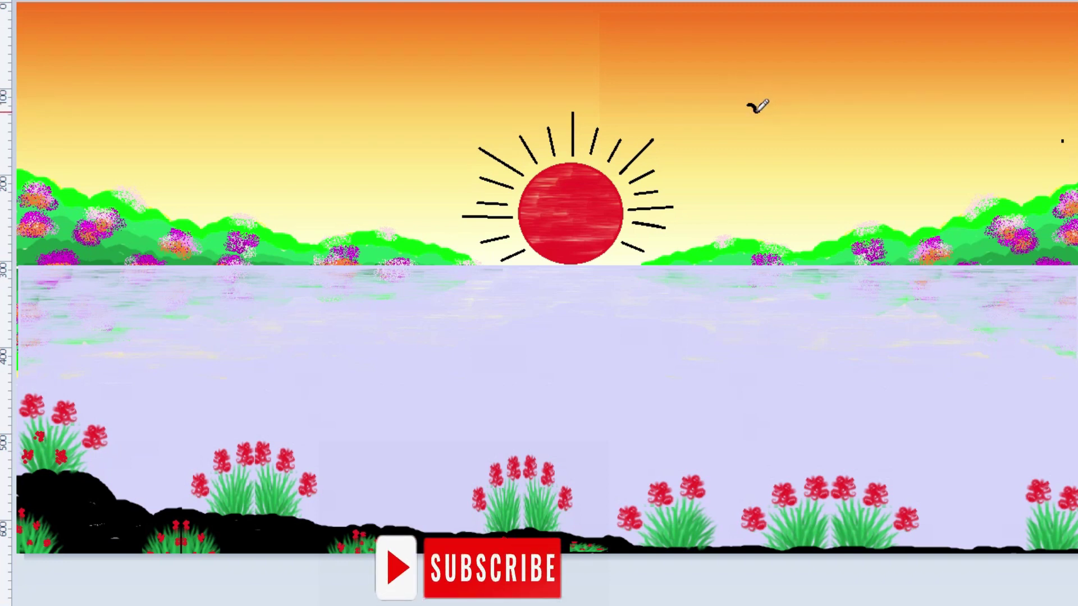
Draw several small black birds across the sky with the Pencil
mouse_move(844, 49)
mouse_down()
mouse_move(863, 51)
mouse_move(853, 54)
mouse_up()
drag(352, 65, 371, 68)
drag(154, 66, 179, 66)
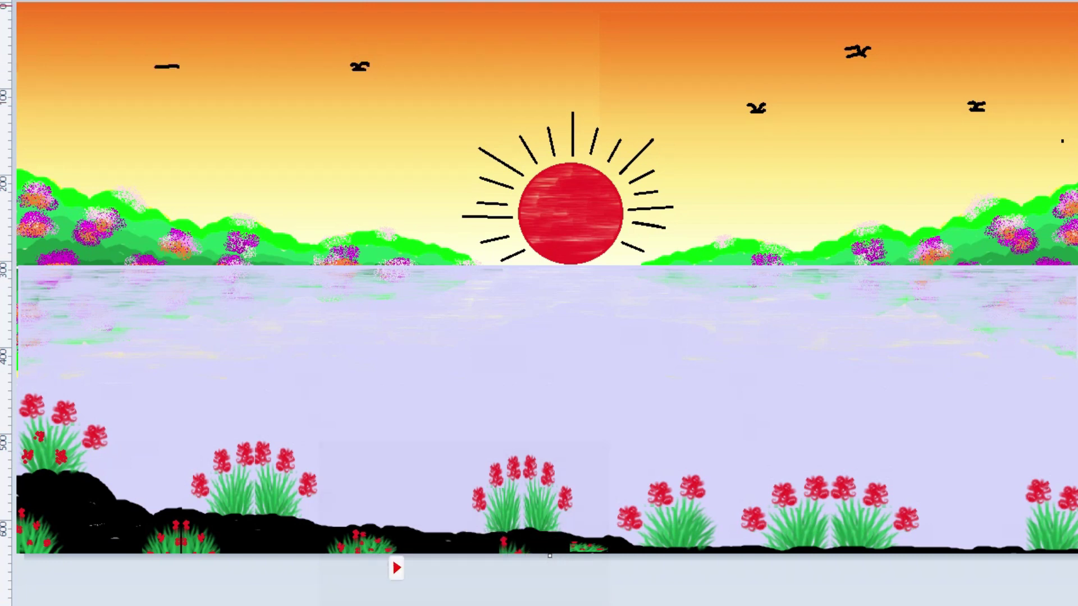
key(ctrl+z)
drag(464, 25, 476, 29)
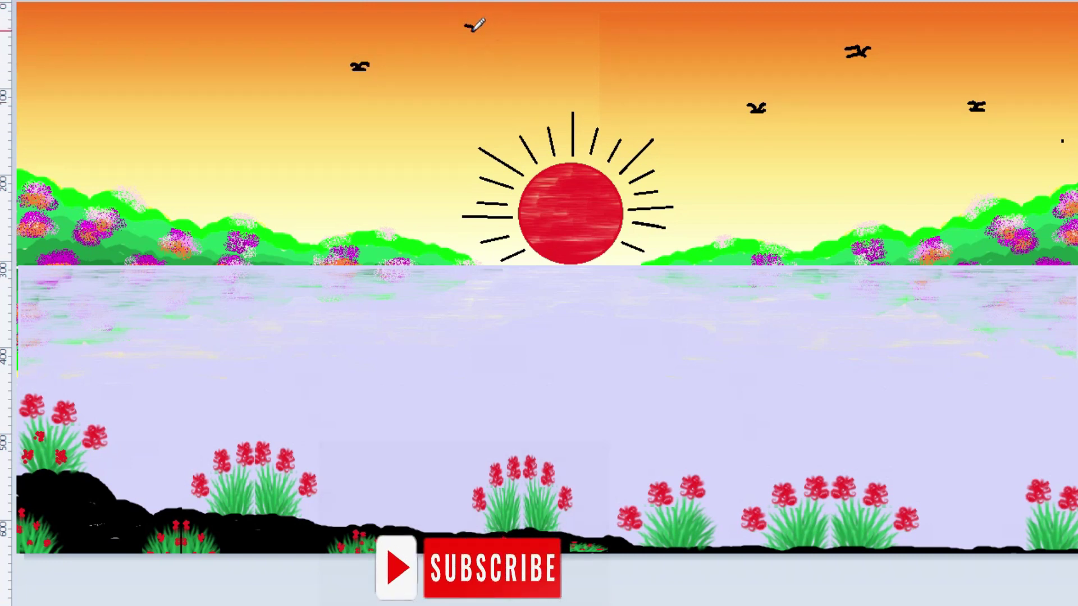
drag(69, 72, 61, 81)
Free-form select and copy the top-left bird, and paste a copy in the upper-left sky
click(106, 1)
drag(40, 66, 56, 69)
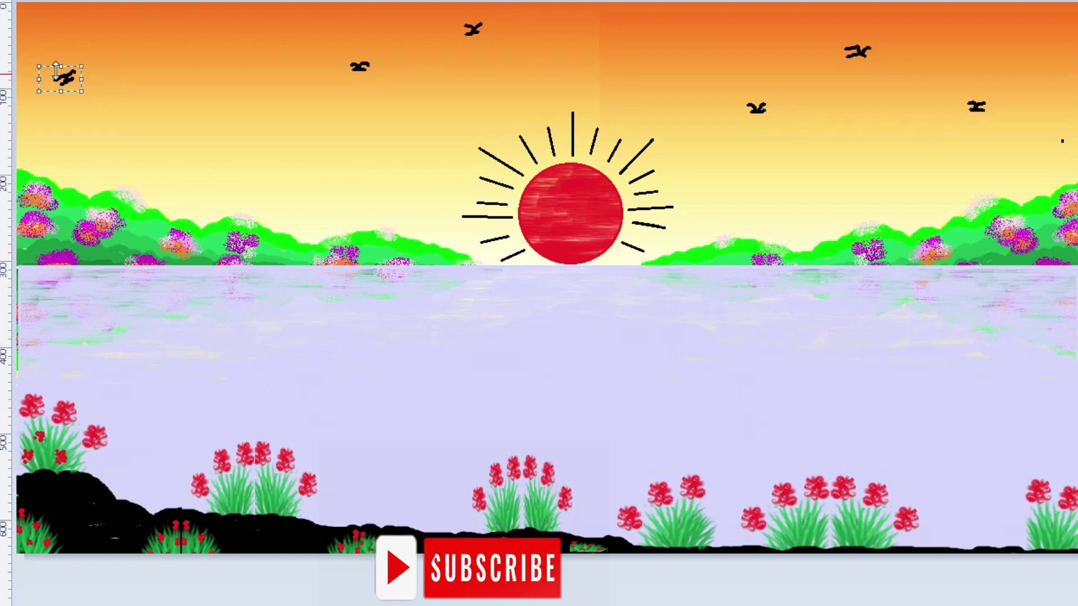
right_click(62, 73)
click(112, 103)
right_click(110, 62)
click(145, 106)
drag(48, 25, 122, 68)
Paste bird copies into the left sky and the right sky
right_click(191, 53)
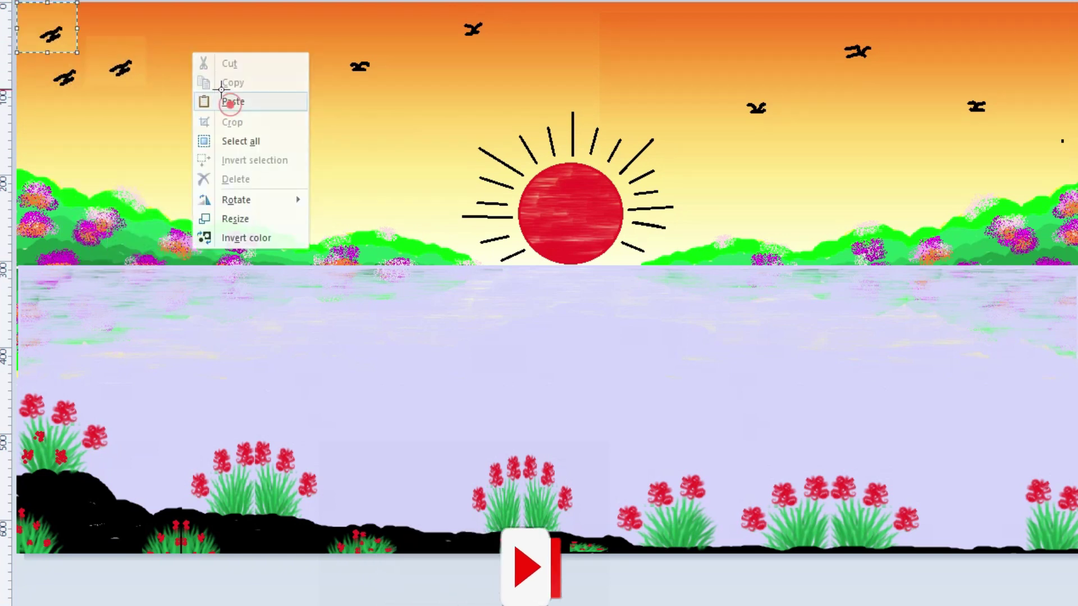
click(225, 101)
drag(48, 24, 181, 51)
right_click(618, 54)
click(651, 103)
drag(49, 24, 929, 73)
Add two more bird copies near the far-right corner of the sky
right_click(469, 67)
click(421, 119)
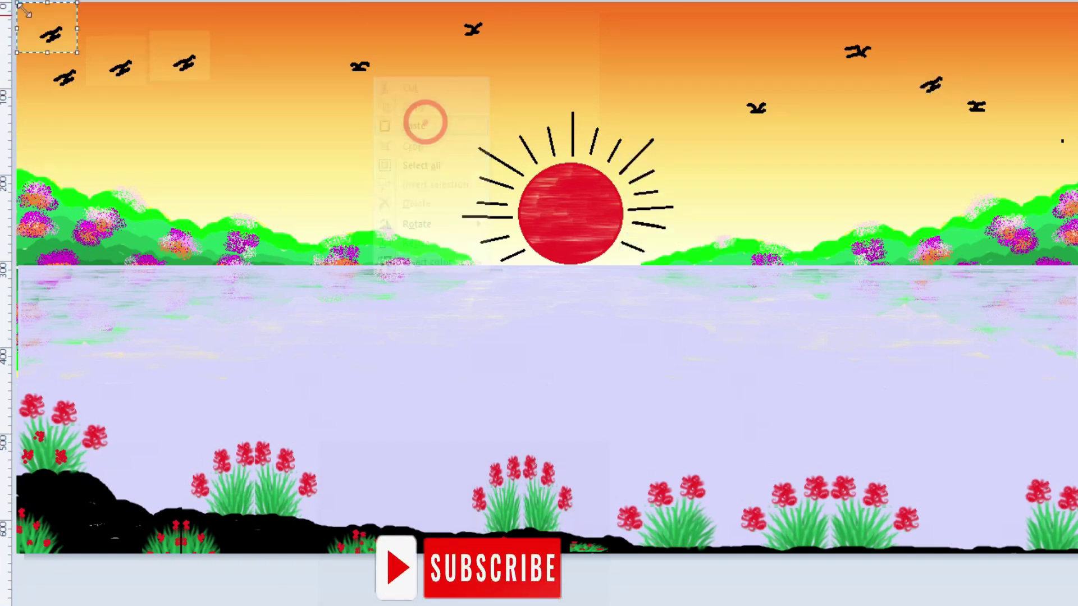
drag(48, 25, 1041, 73)
right_click(209, 12)
click(242, 60)
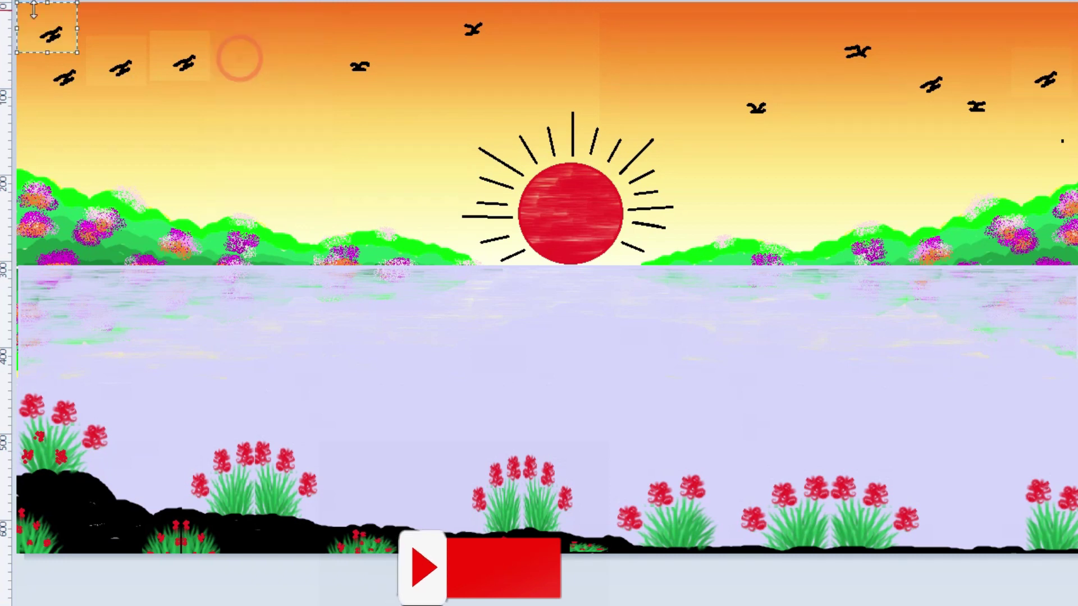
drag(48, 24, 990, 65)
right_click(528, 51)
click(562, 99)
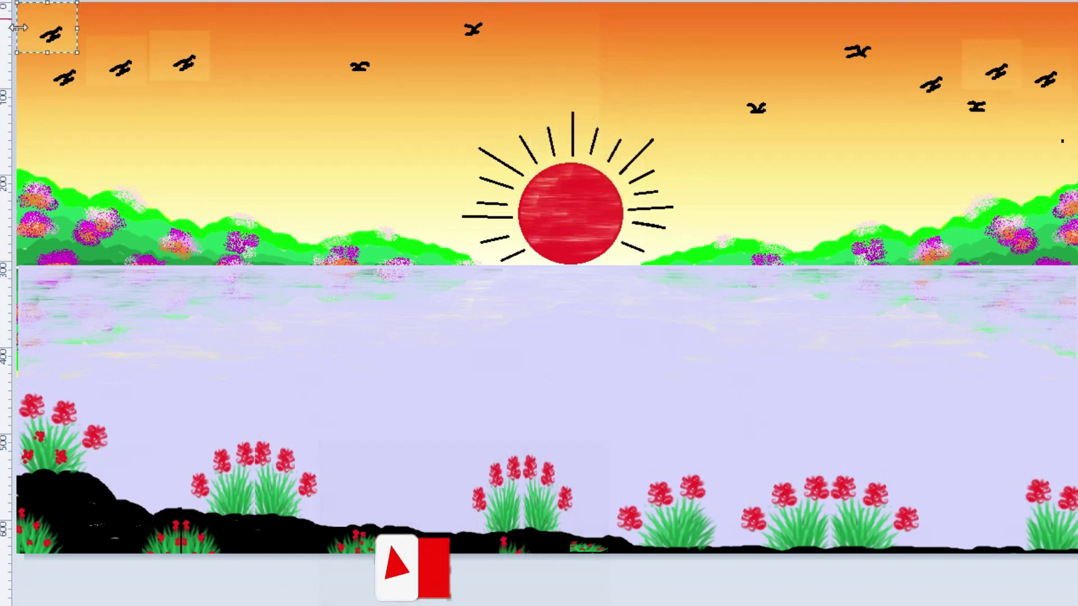